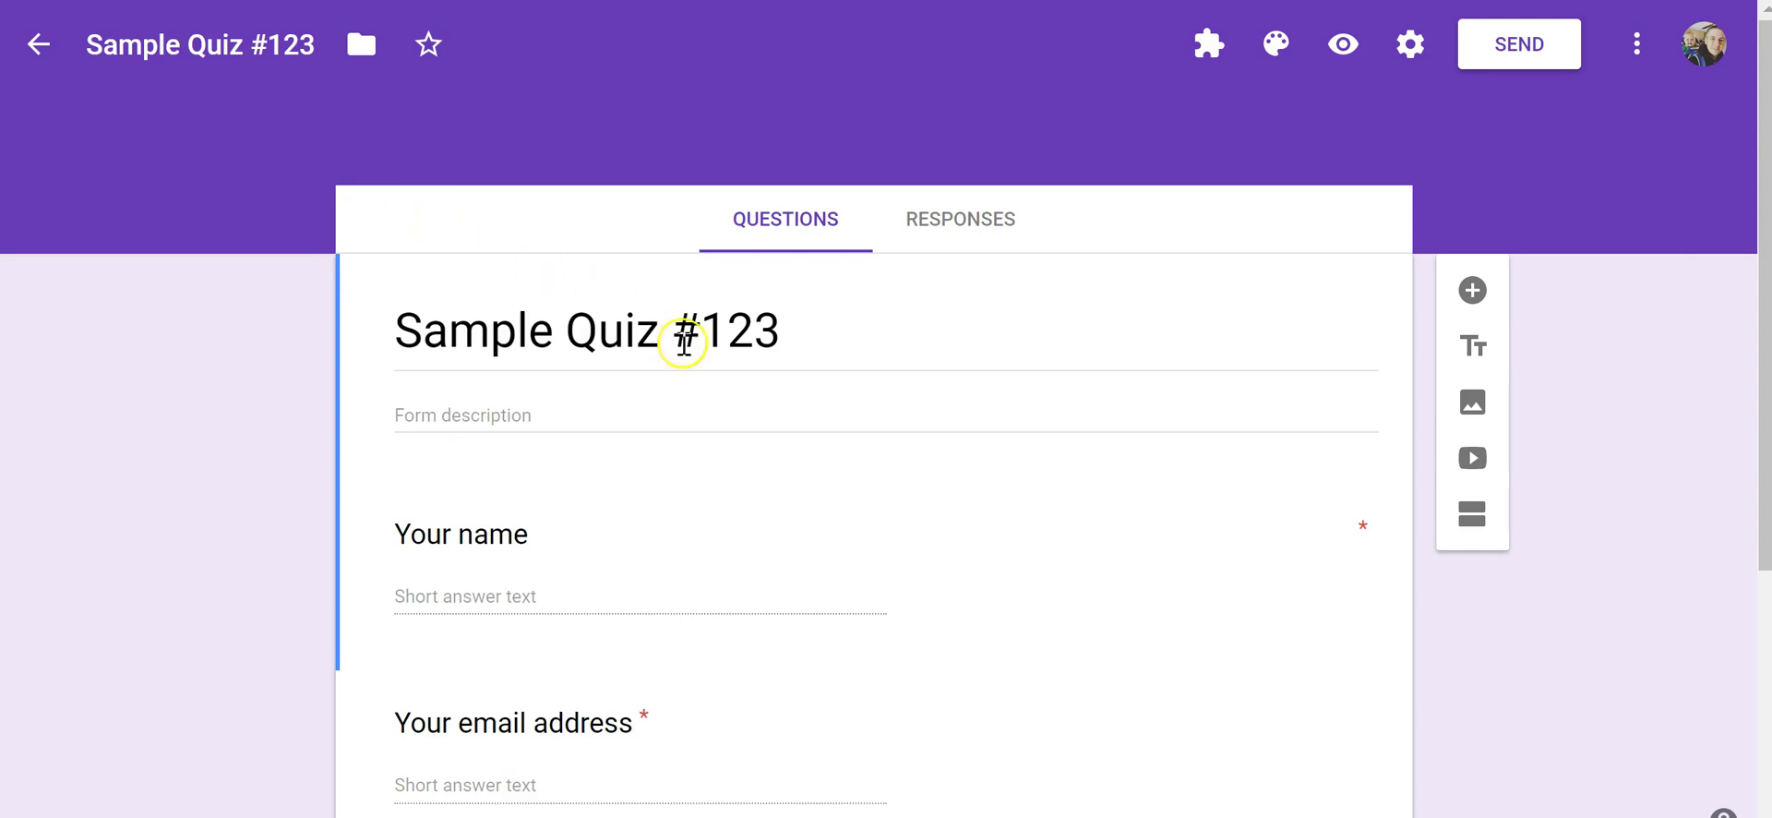
- Find the Certify'em add-on among the installed add-ons of Sample Quiz #123 and launch it
click(1208, 48)
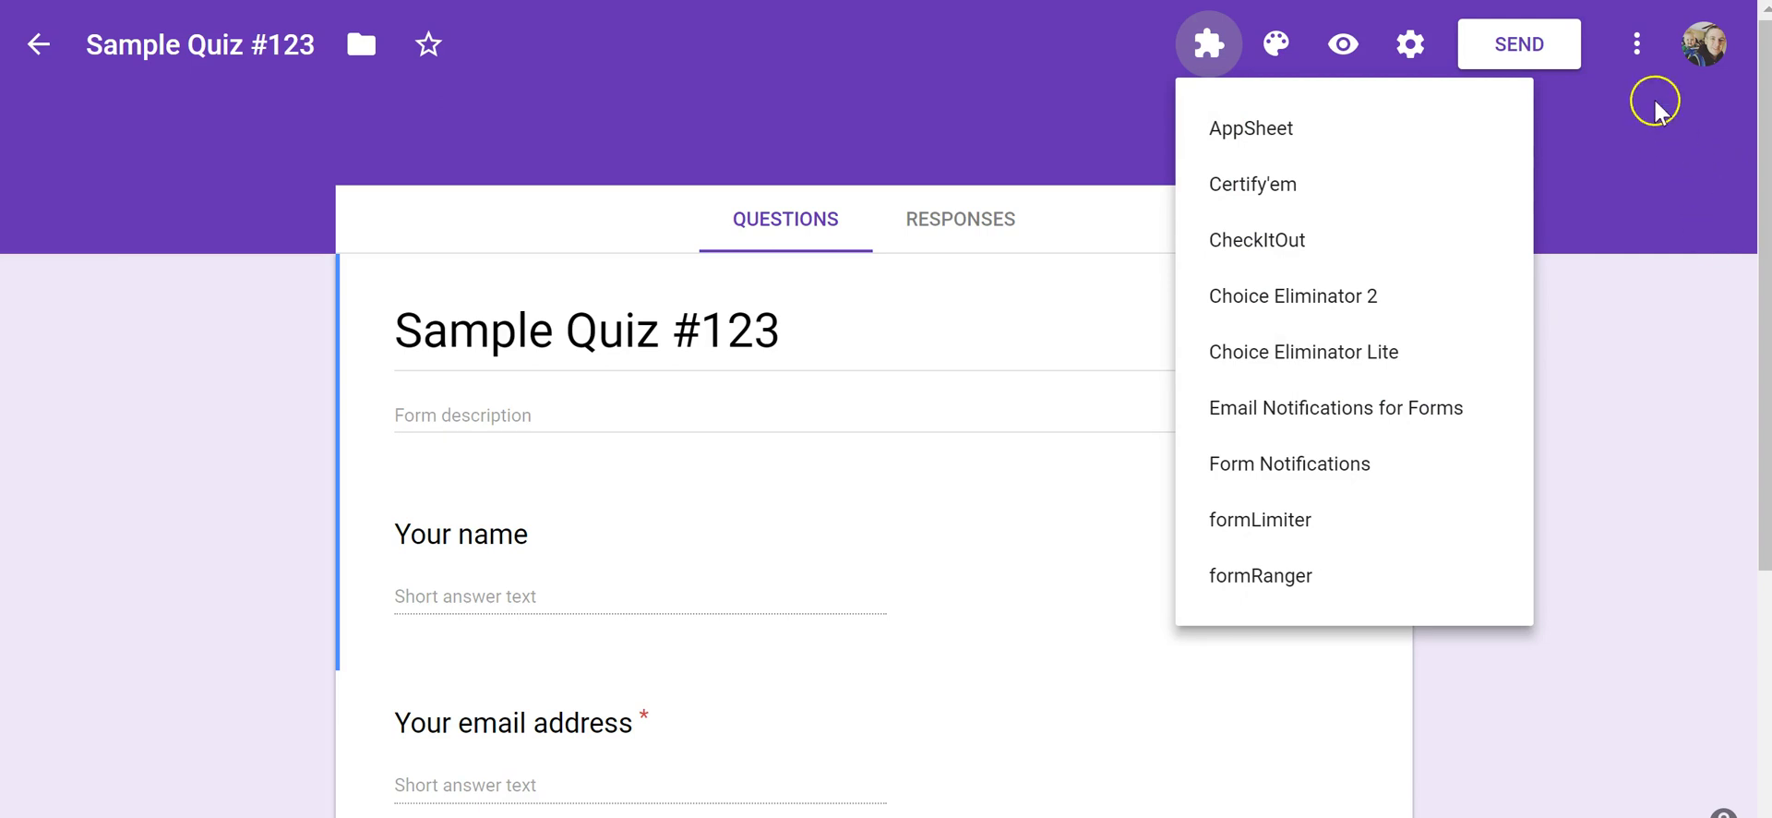
click(1638, 69)
click(1638, 69)
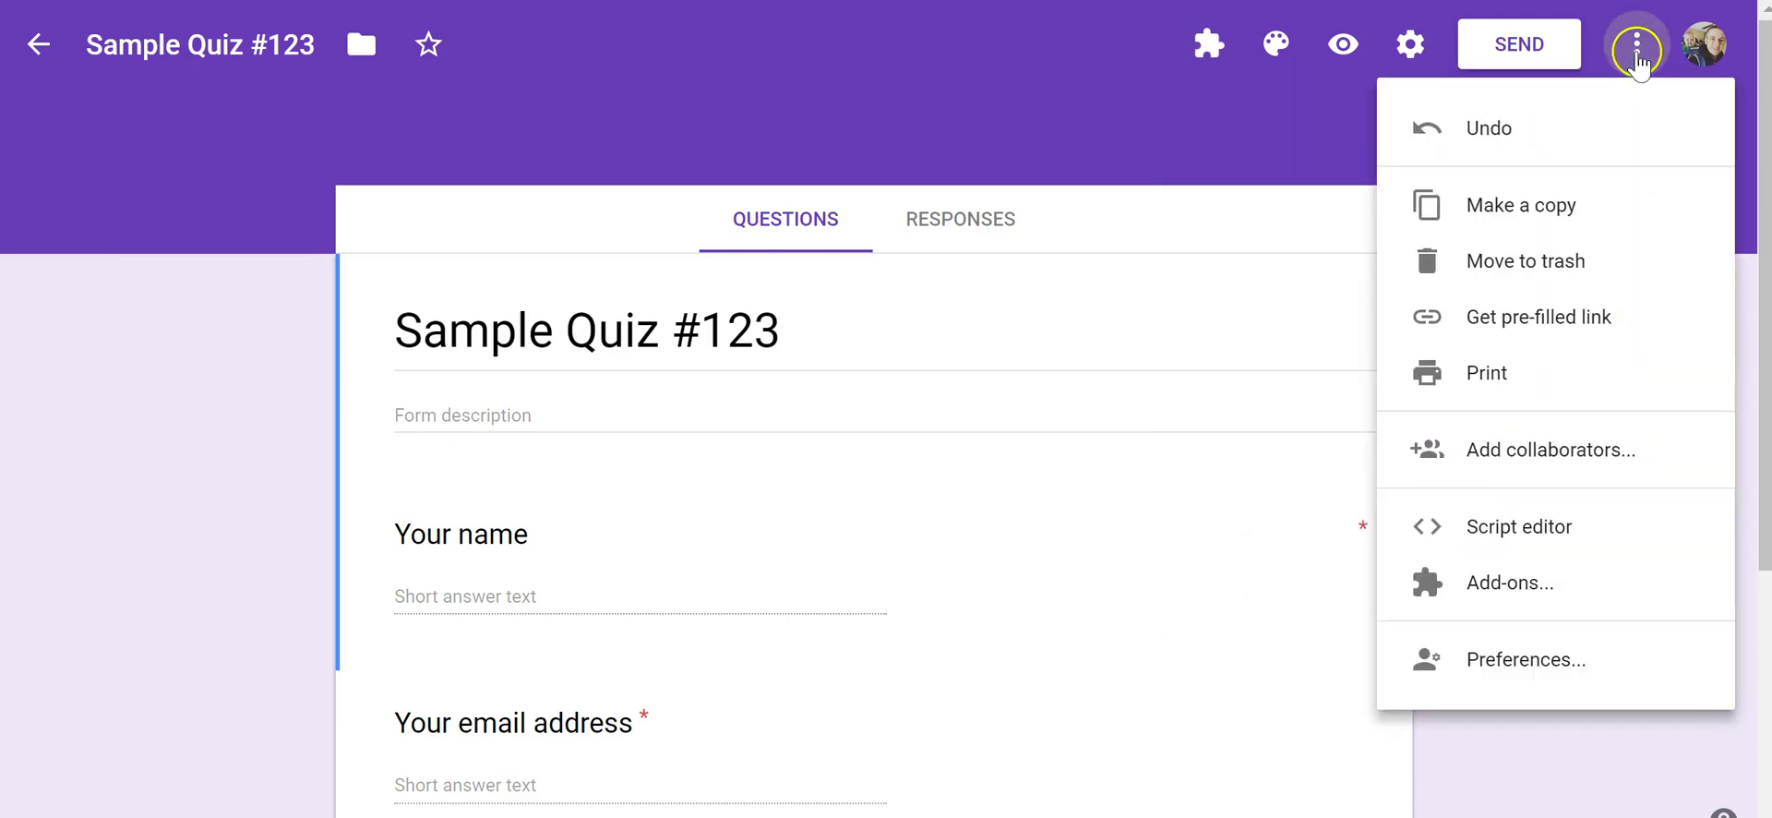
click(1509, 590)
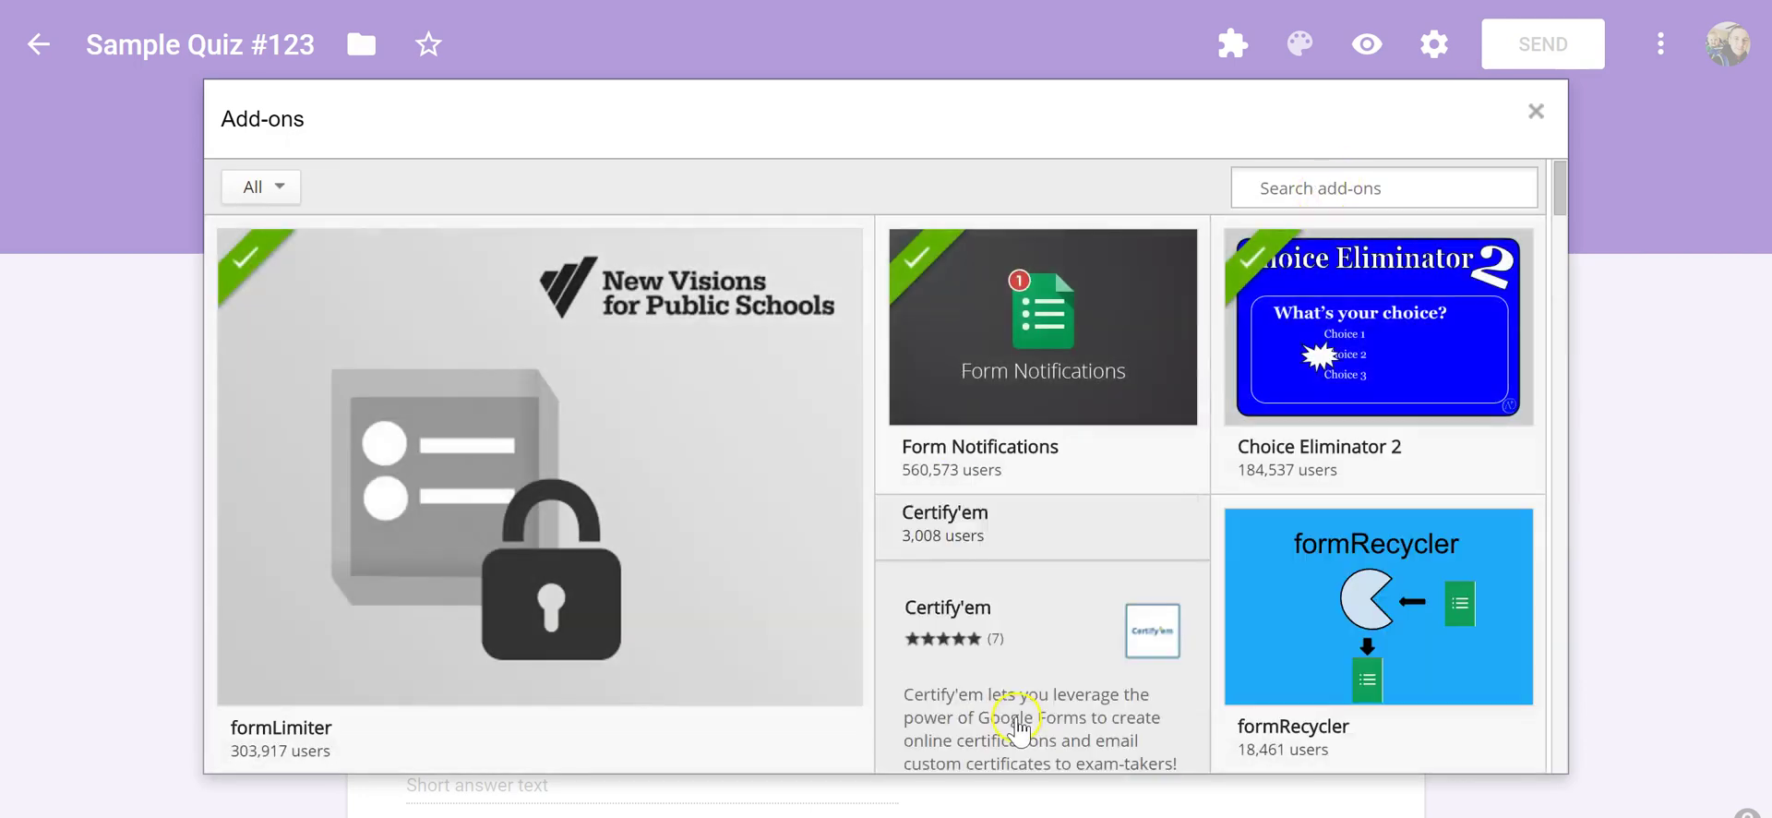
click(1535, 110)
click(1210, 43)
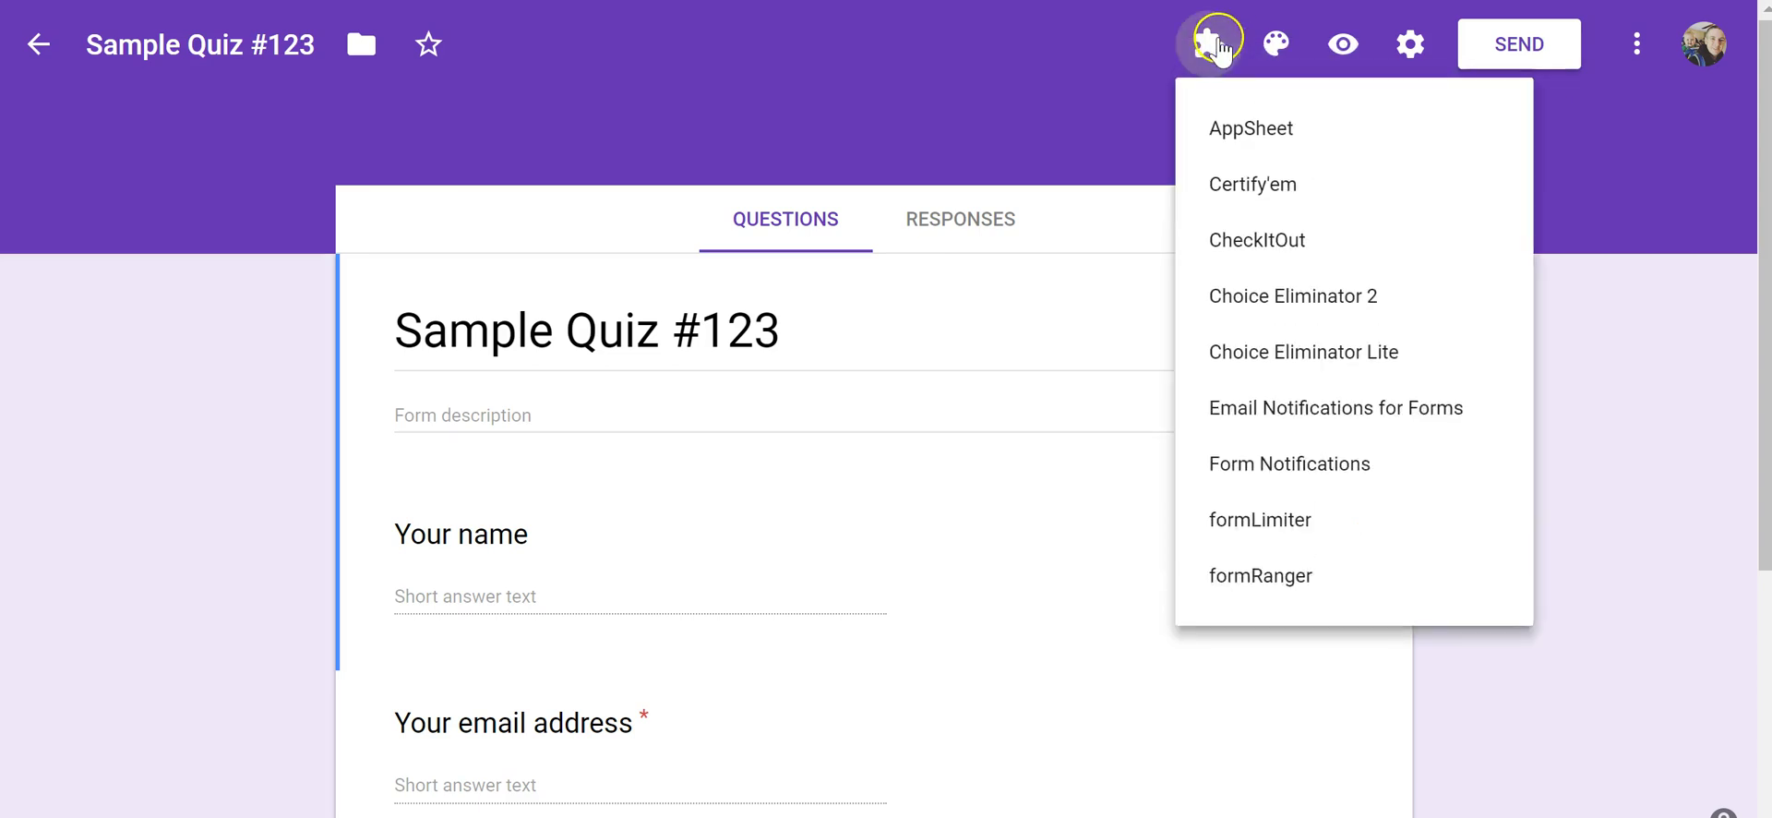
click(1263, 185)
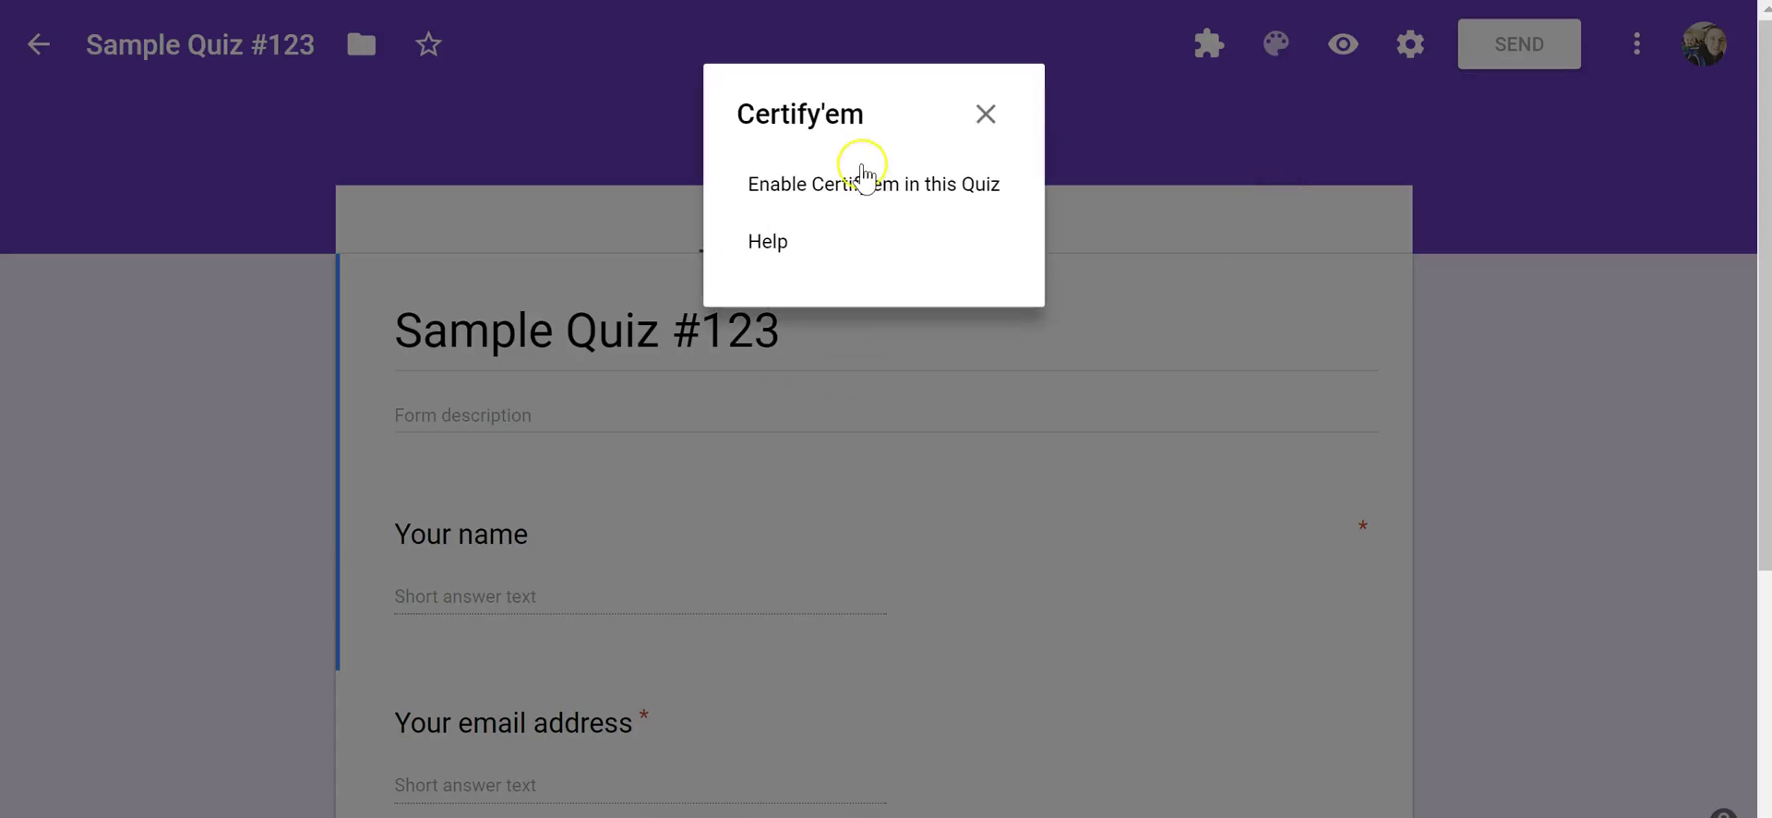
- Enable Certify'em in this quiz, run Get Started, and switch certification ON
click(861, 185)
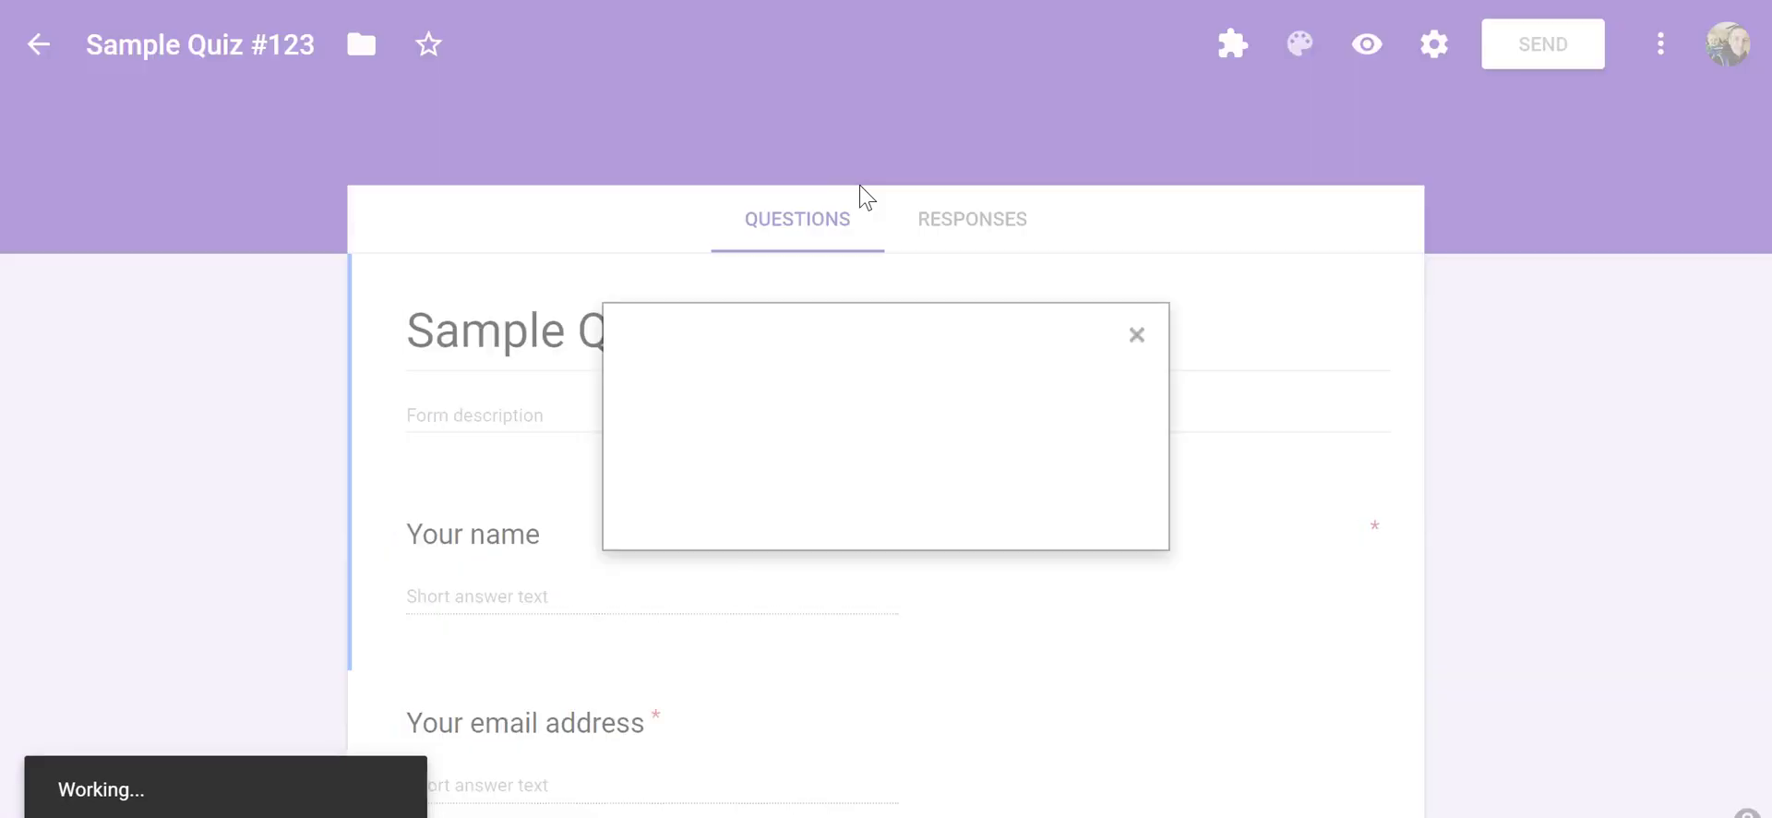
click(753, 469)
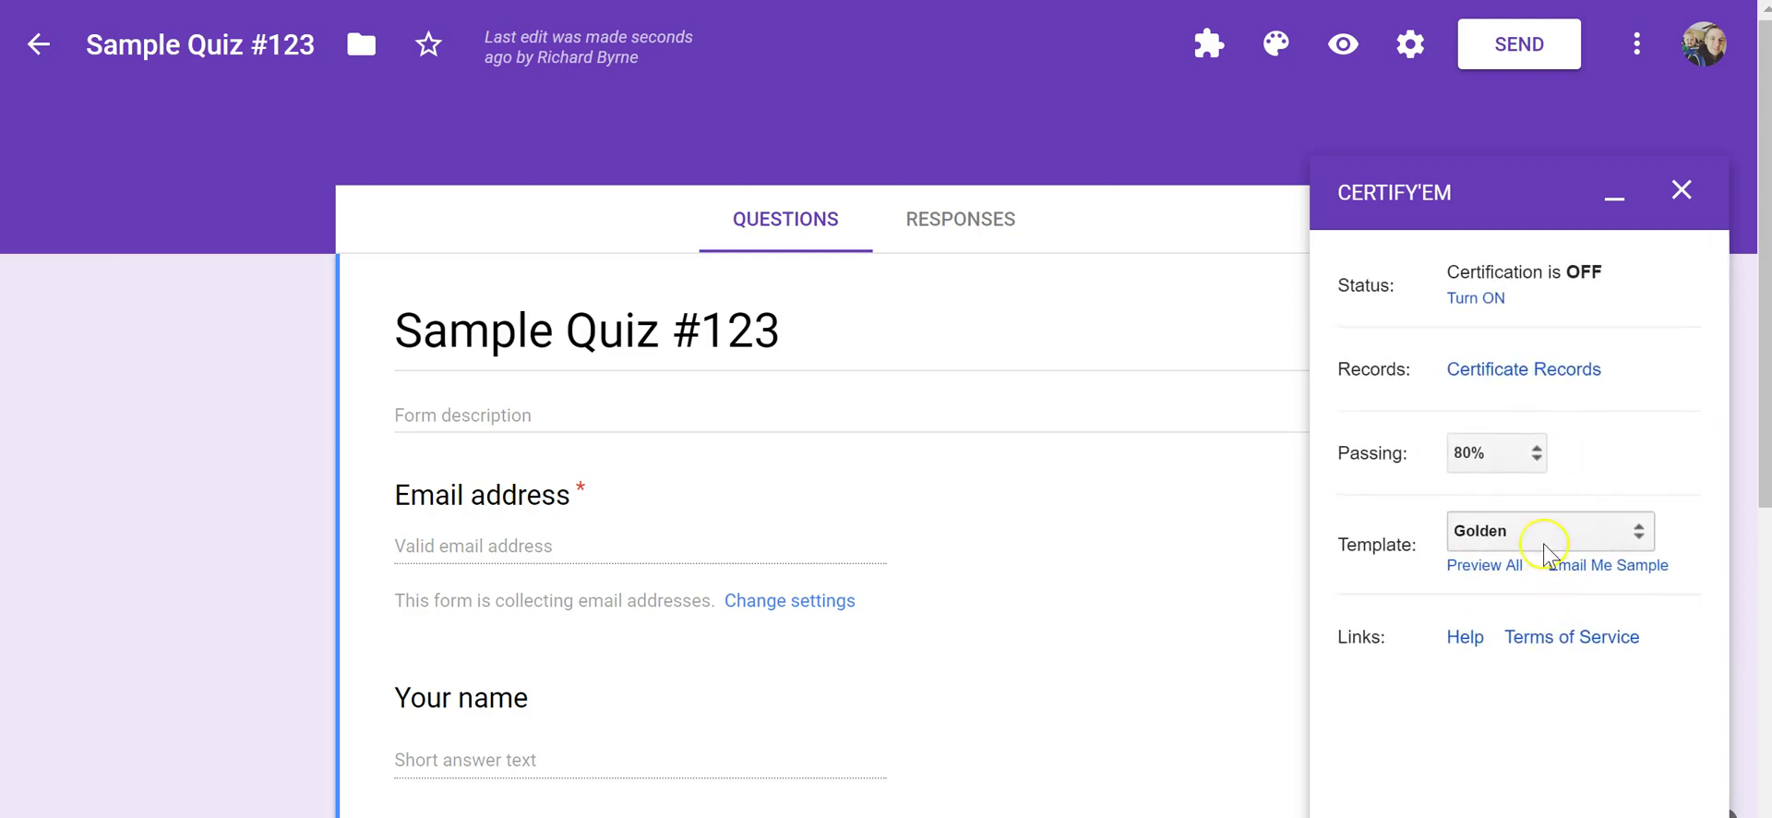
click(1584, 275)
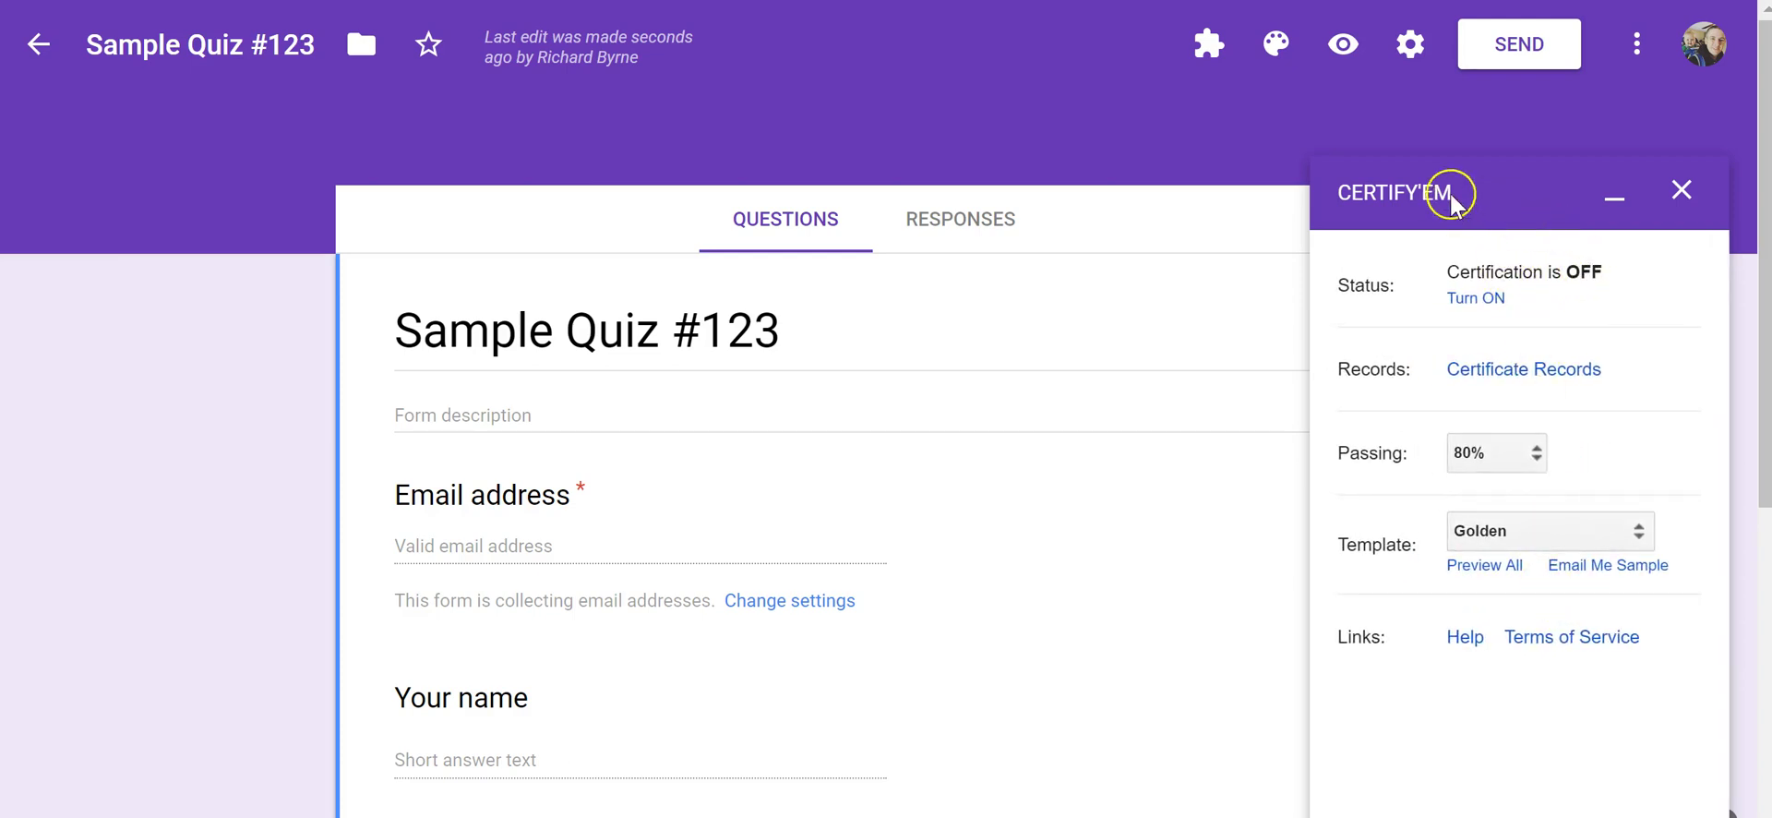
click(1475, 304)
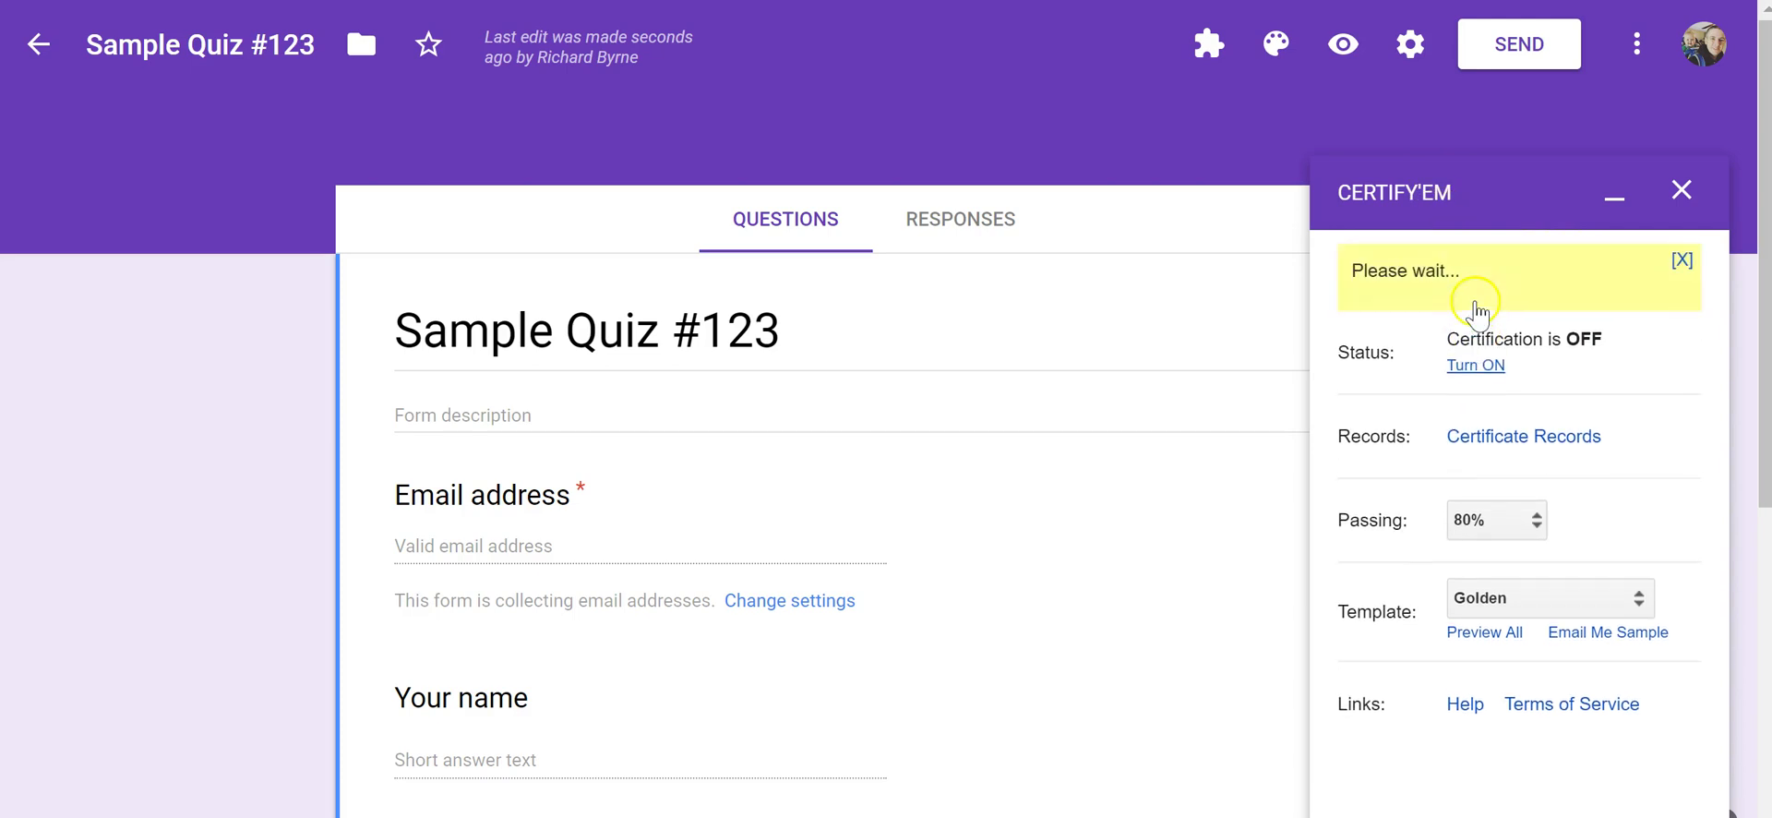
click(1509, 524)
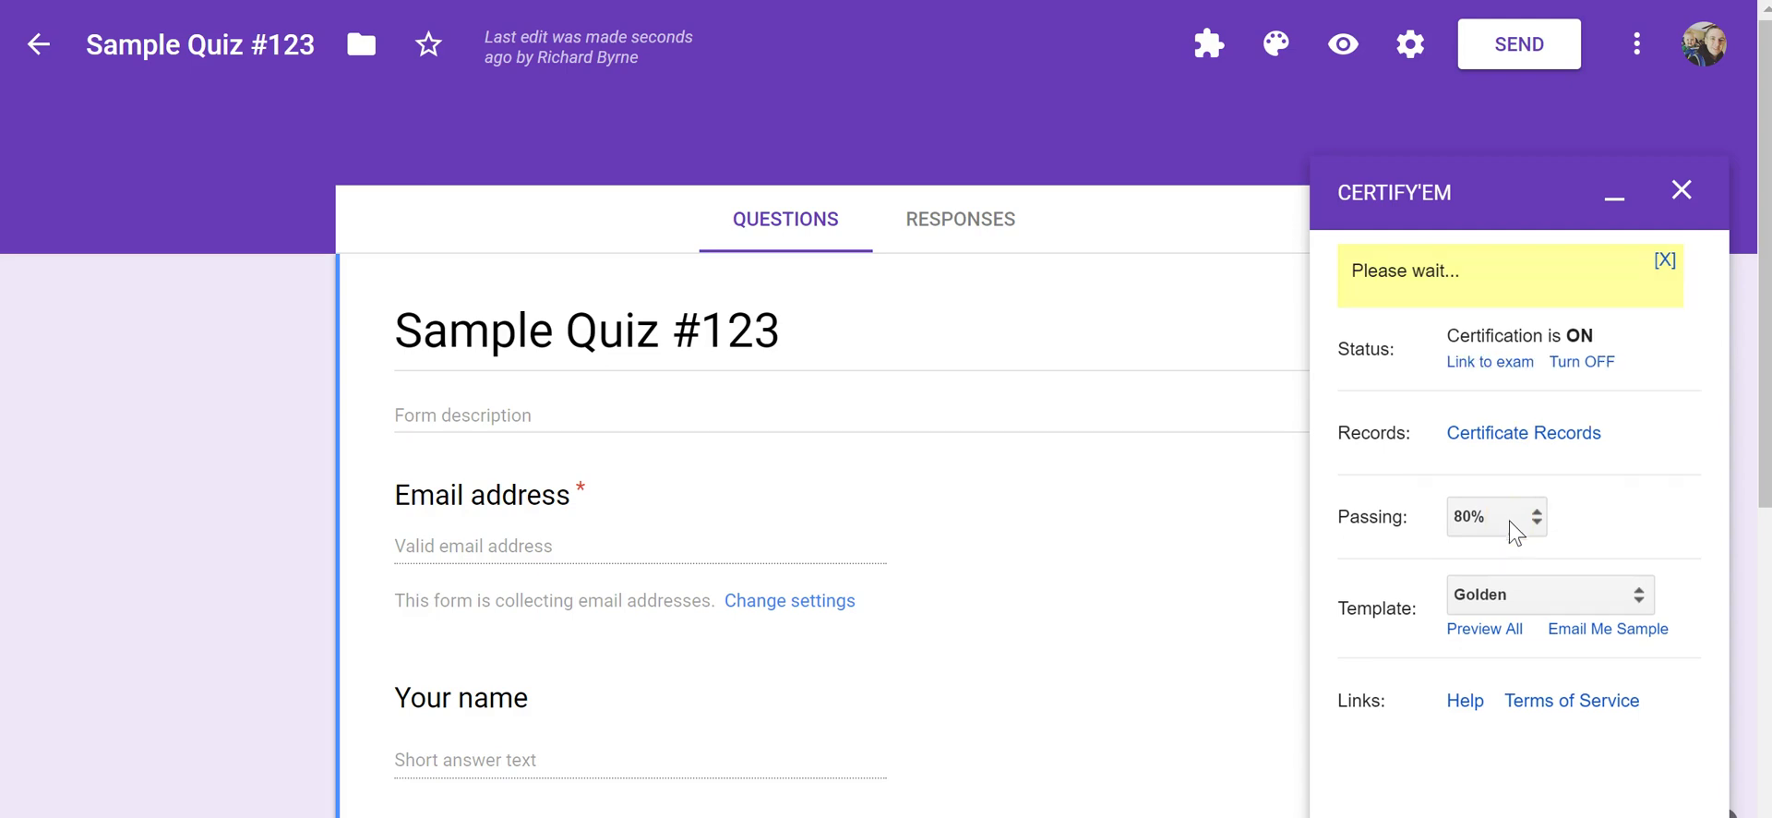
- Leave Passing at 80% and Template at Golden, then send yourself a sample certificate
click(1521, 454)
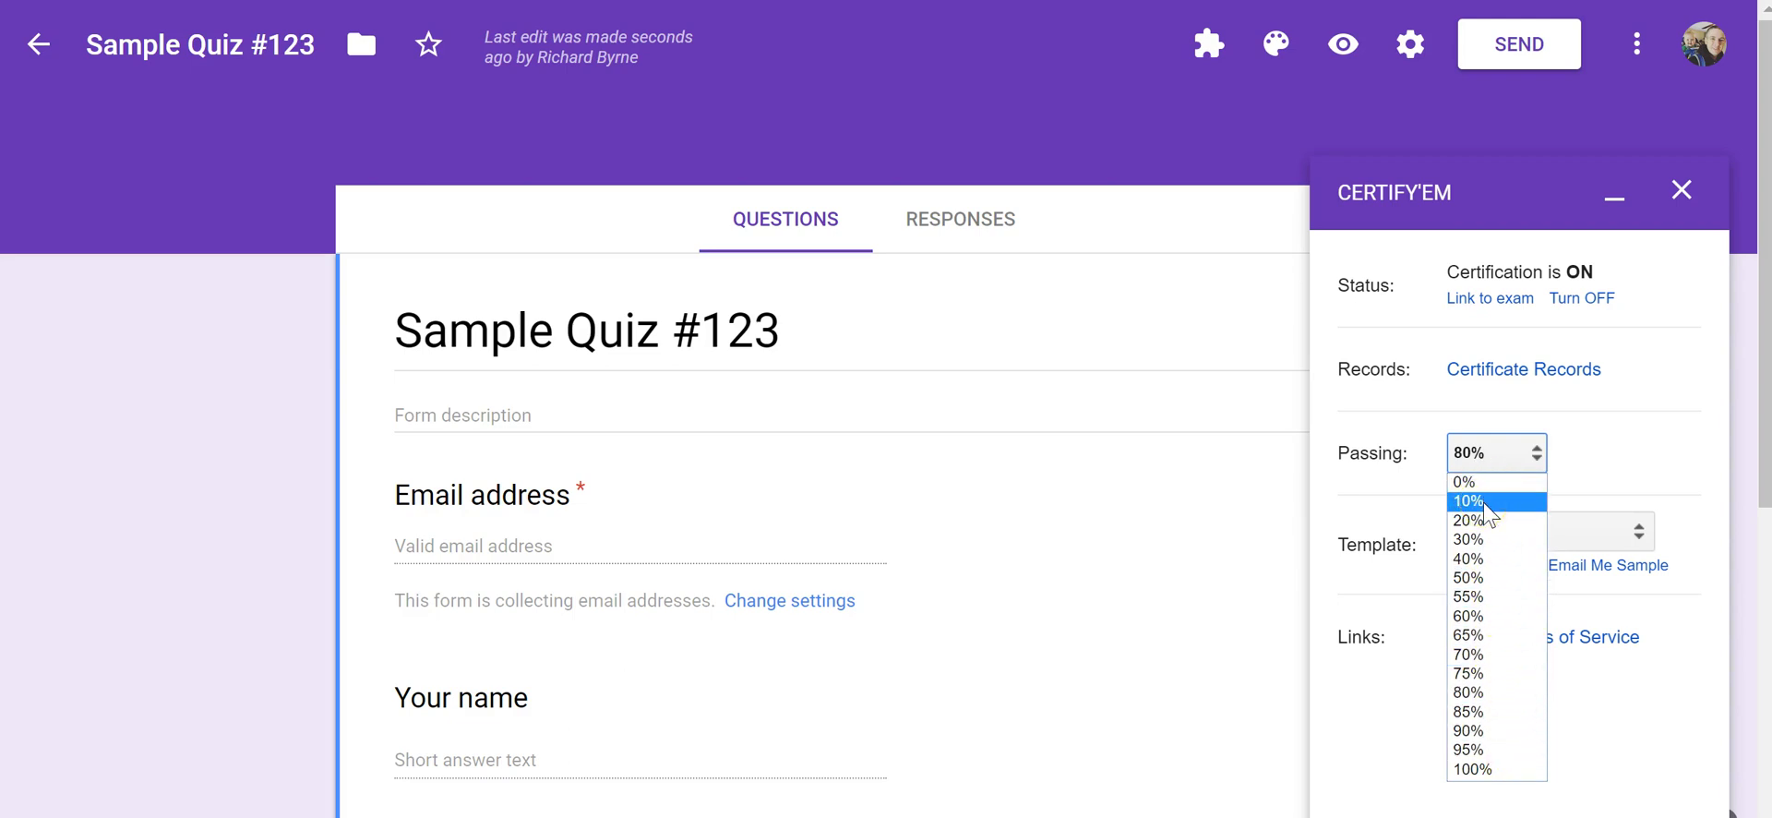
click(1598, 445)
click(1524, 533)
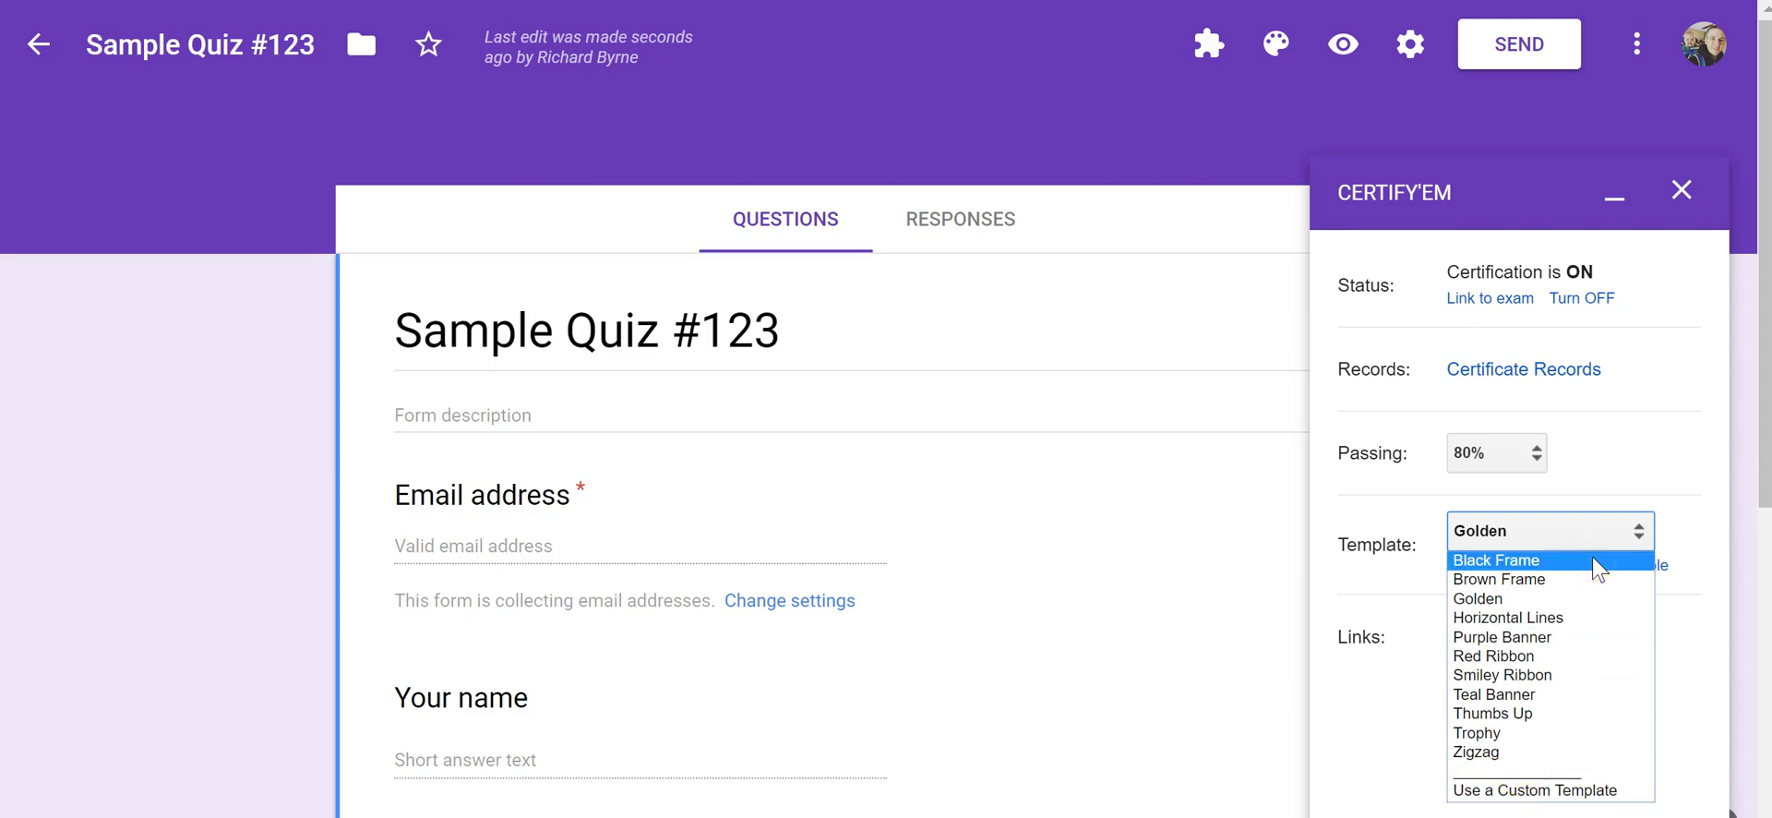
click(1506, 609)
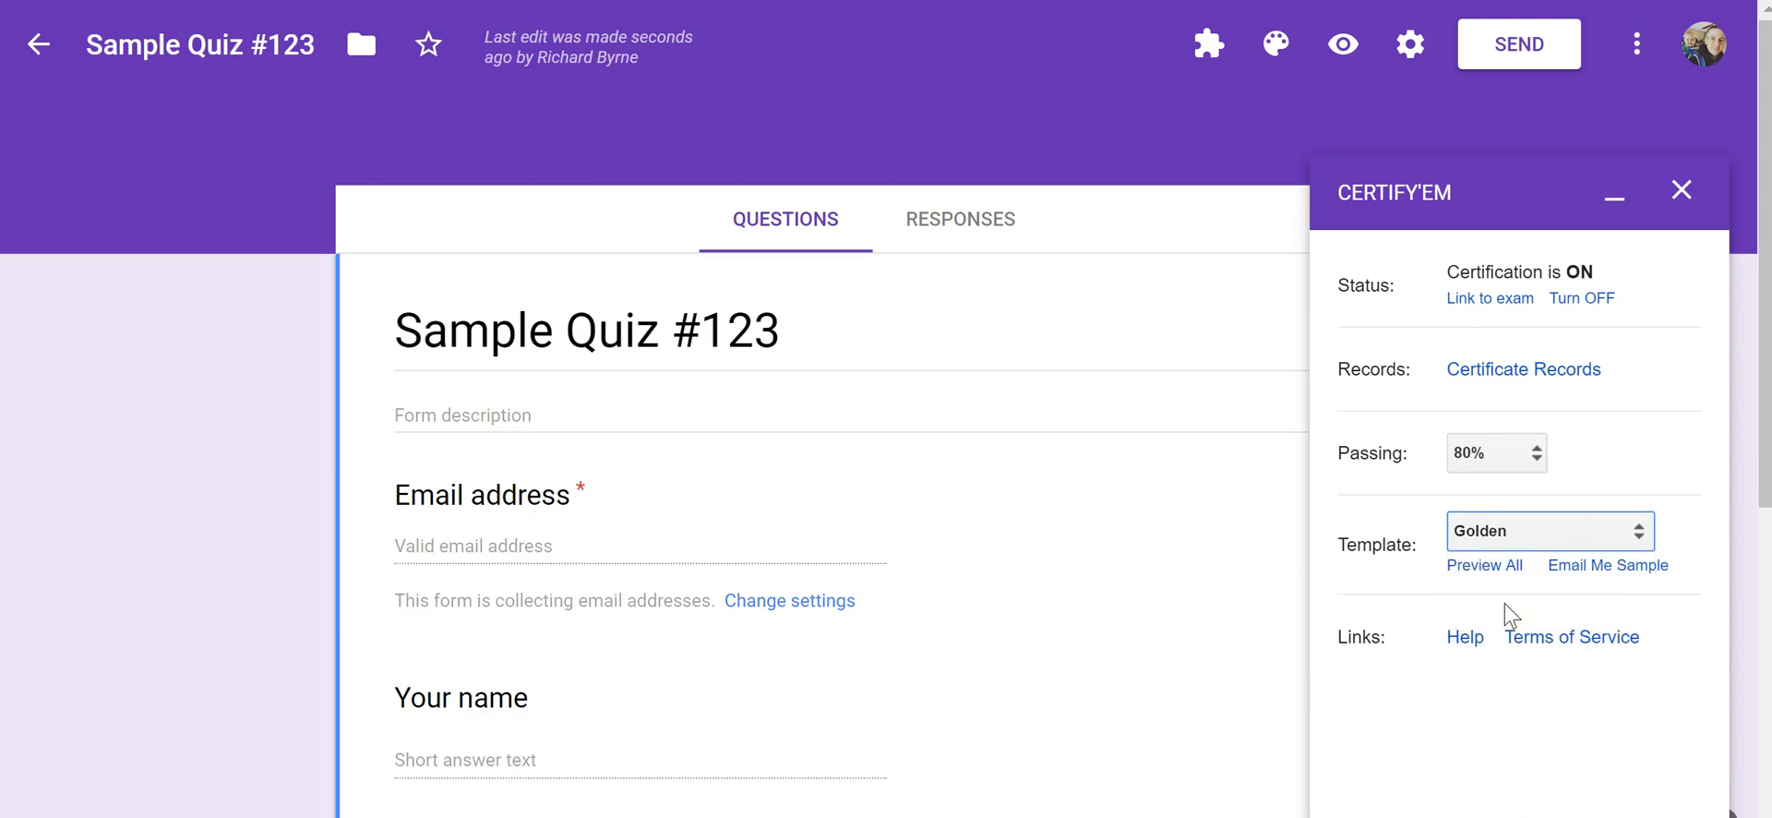
click(1608, 566)
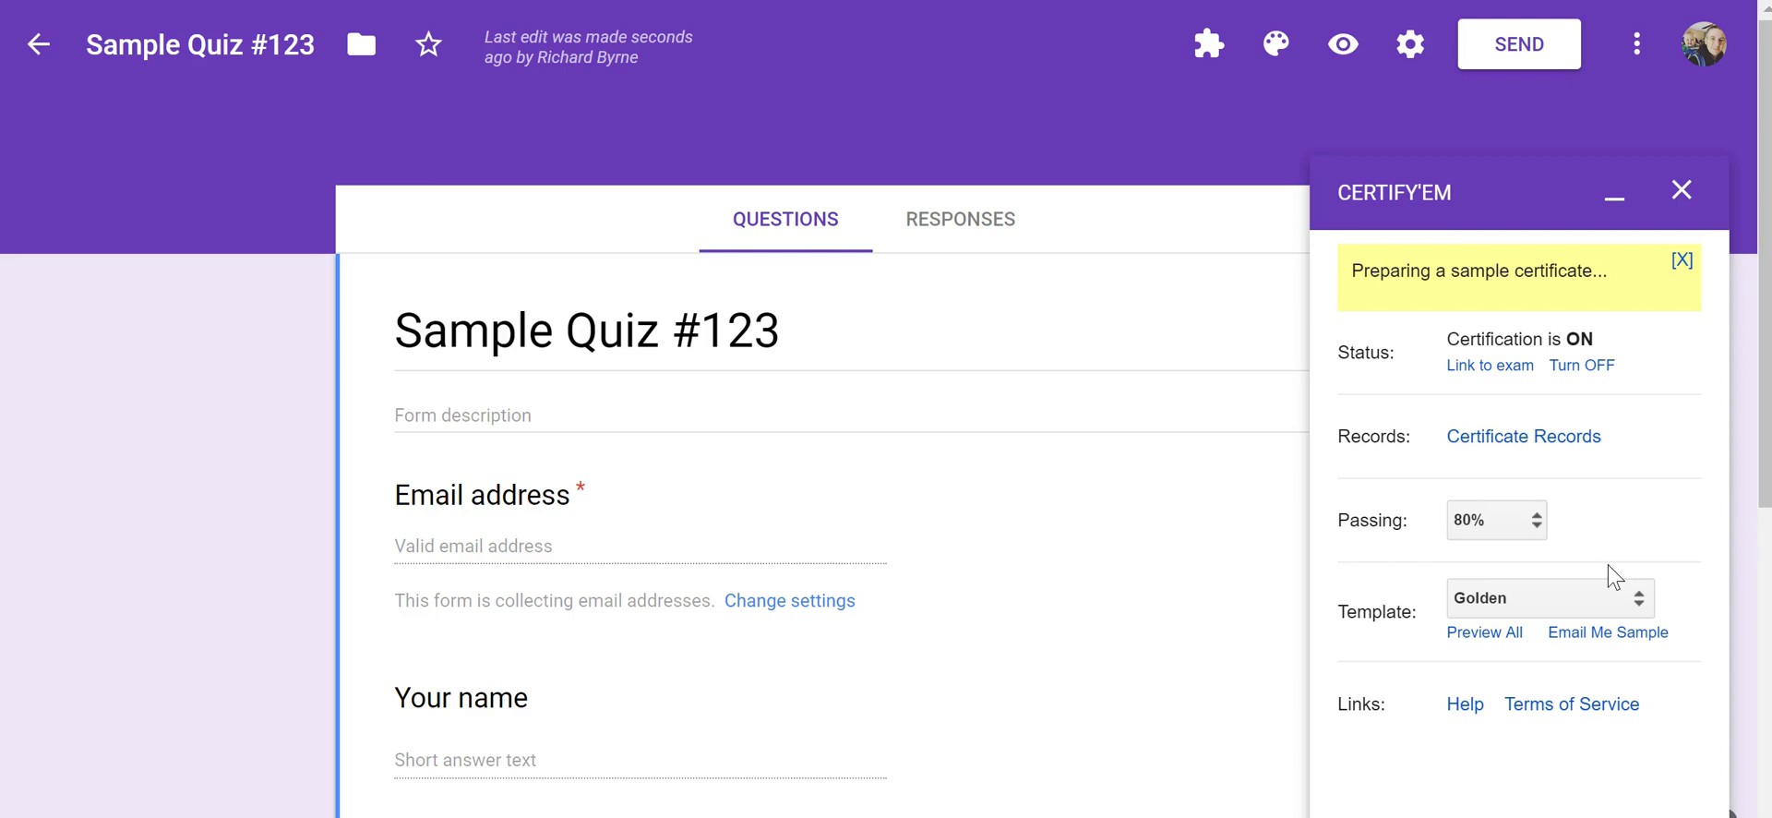
click(1600, 566)
- Open the 'Your Sample Certificate!' email, preview its PDF, then recheck the template list keeping Golden
click(1108, 126)
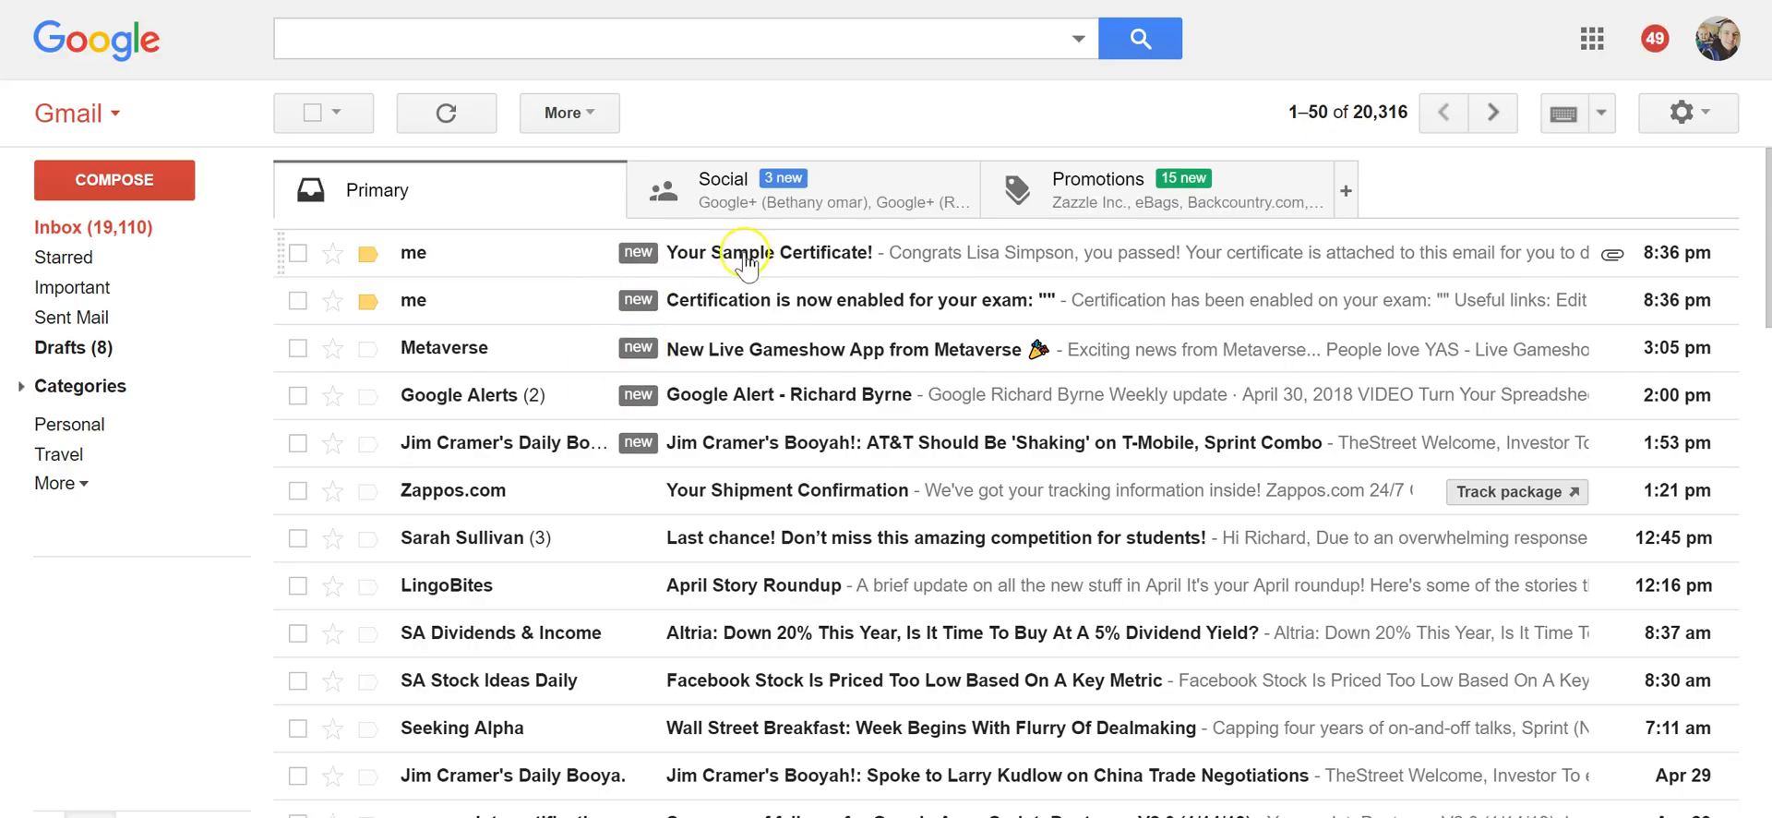
click(744, 256)
click(495, 583)
scroll(1120, 568, down, 2)
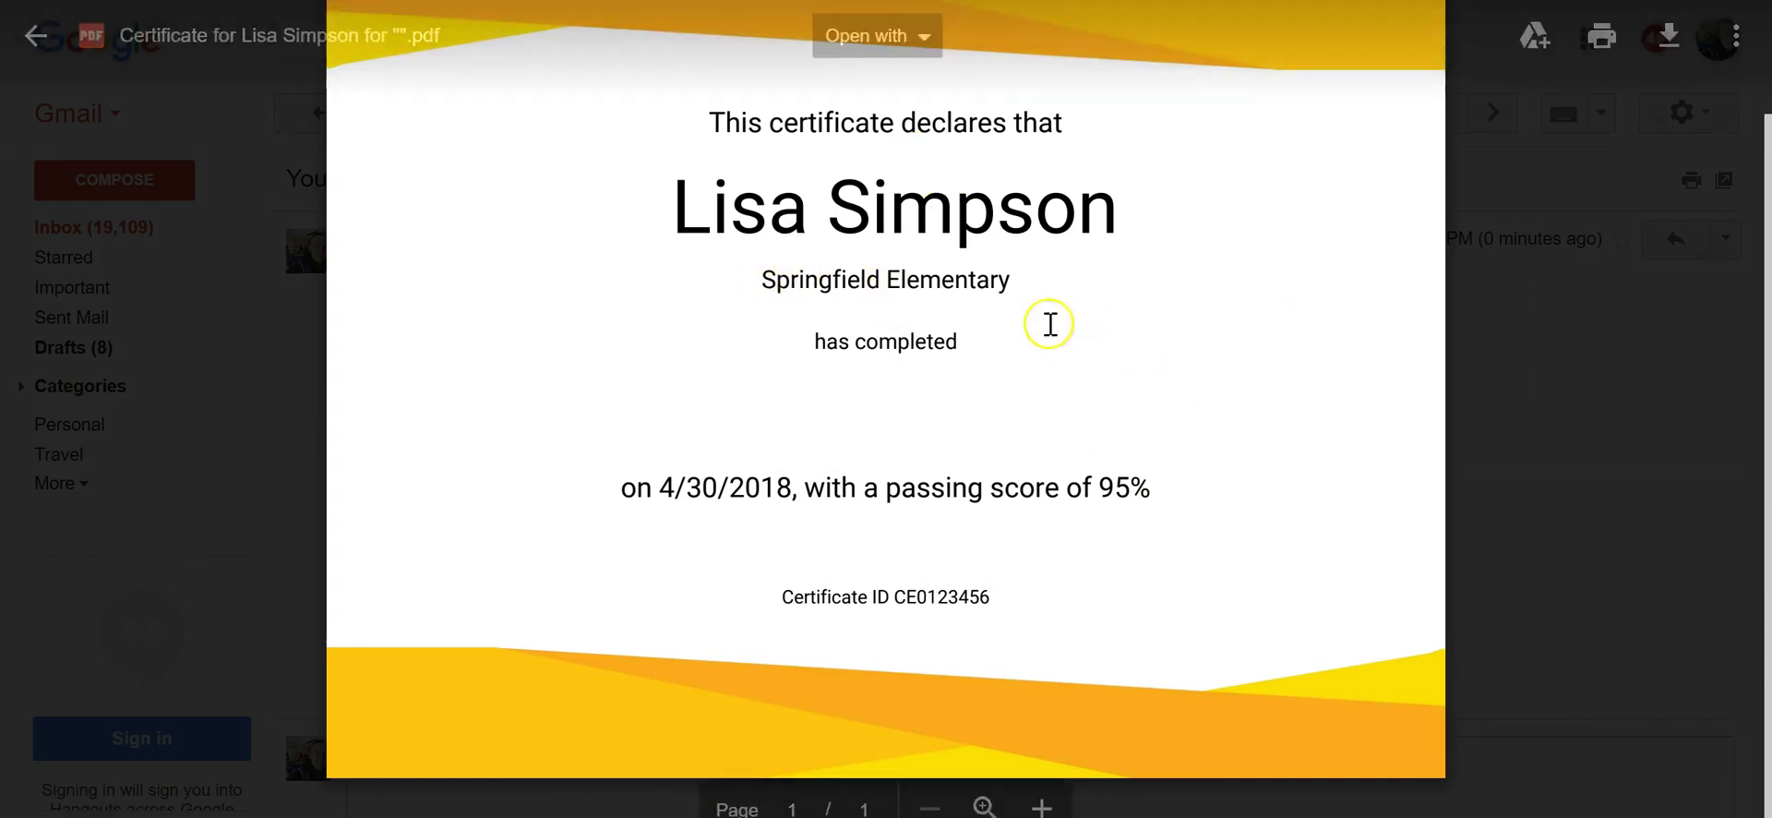
scroll(987, 378, up, 2)
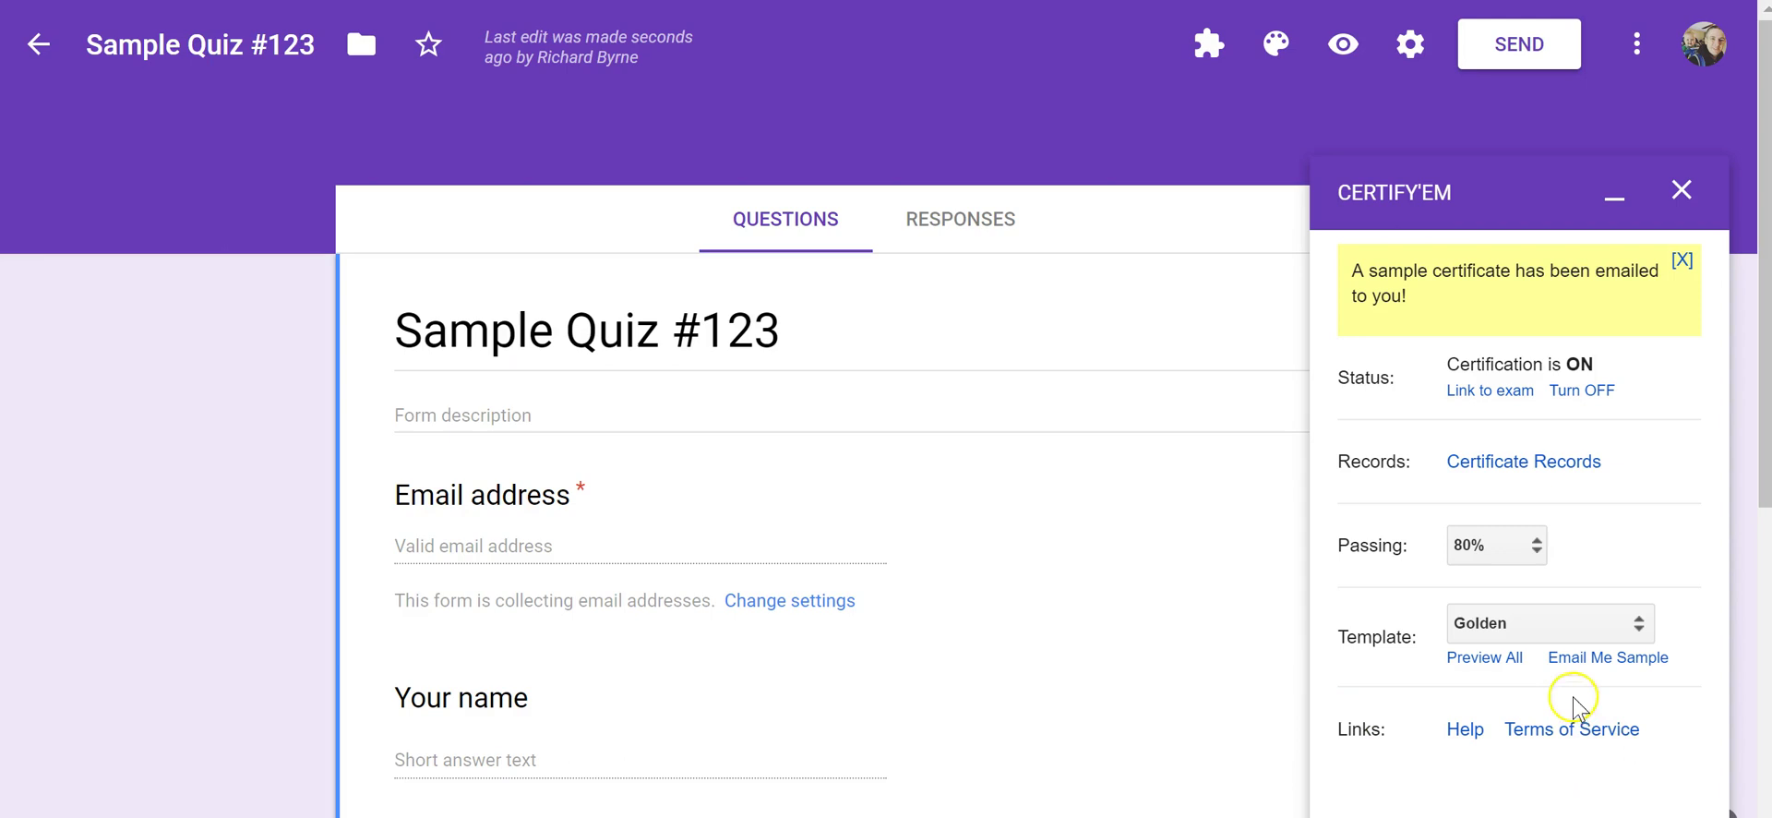
click(1565, 635)
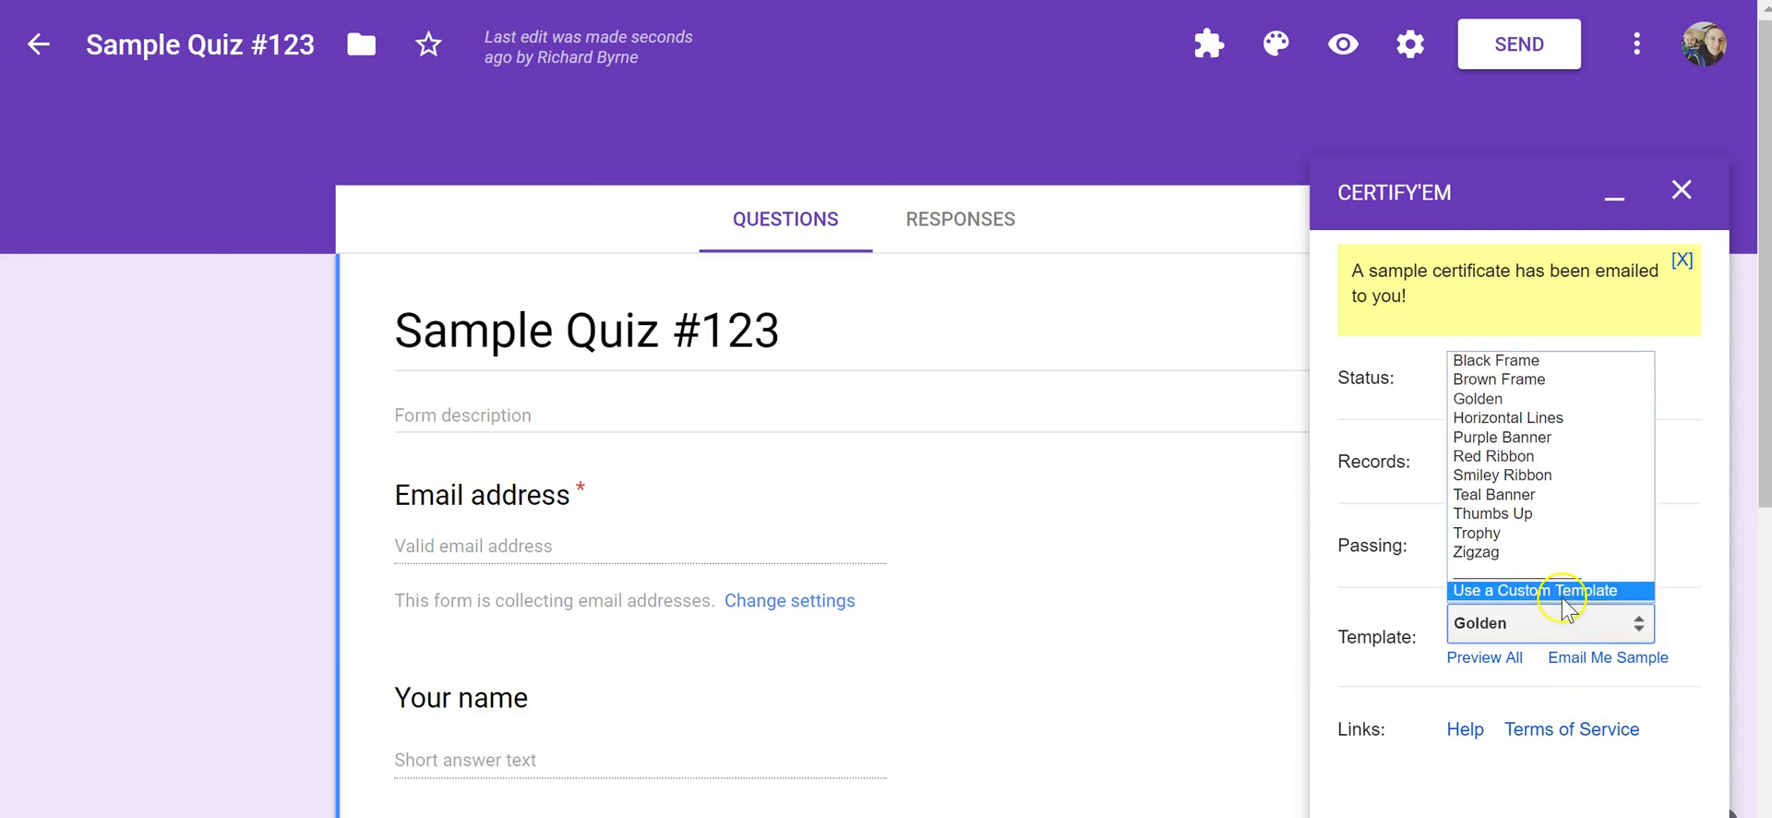
click(1744, 651)
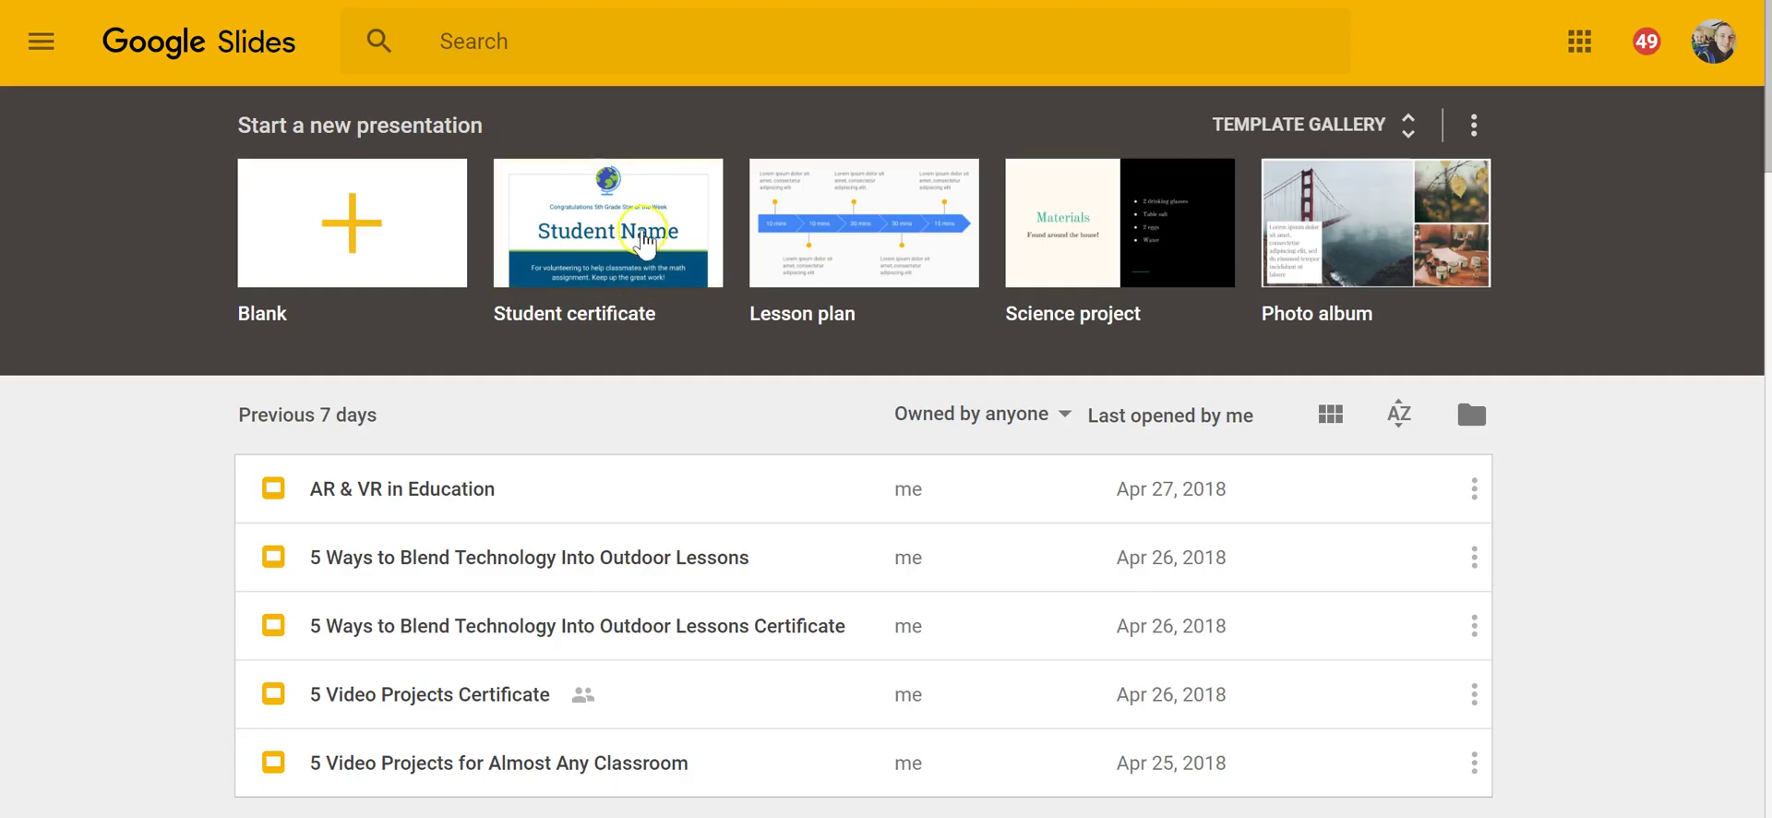
- Create a new presentation from the Student certificate template on the Slides home page
click(602, 238)
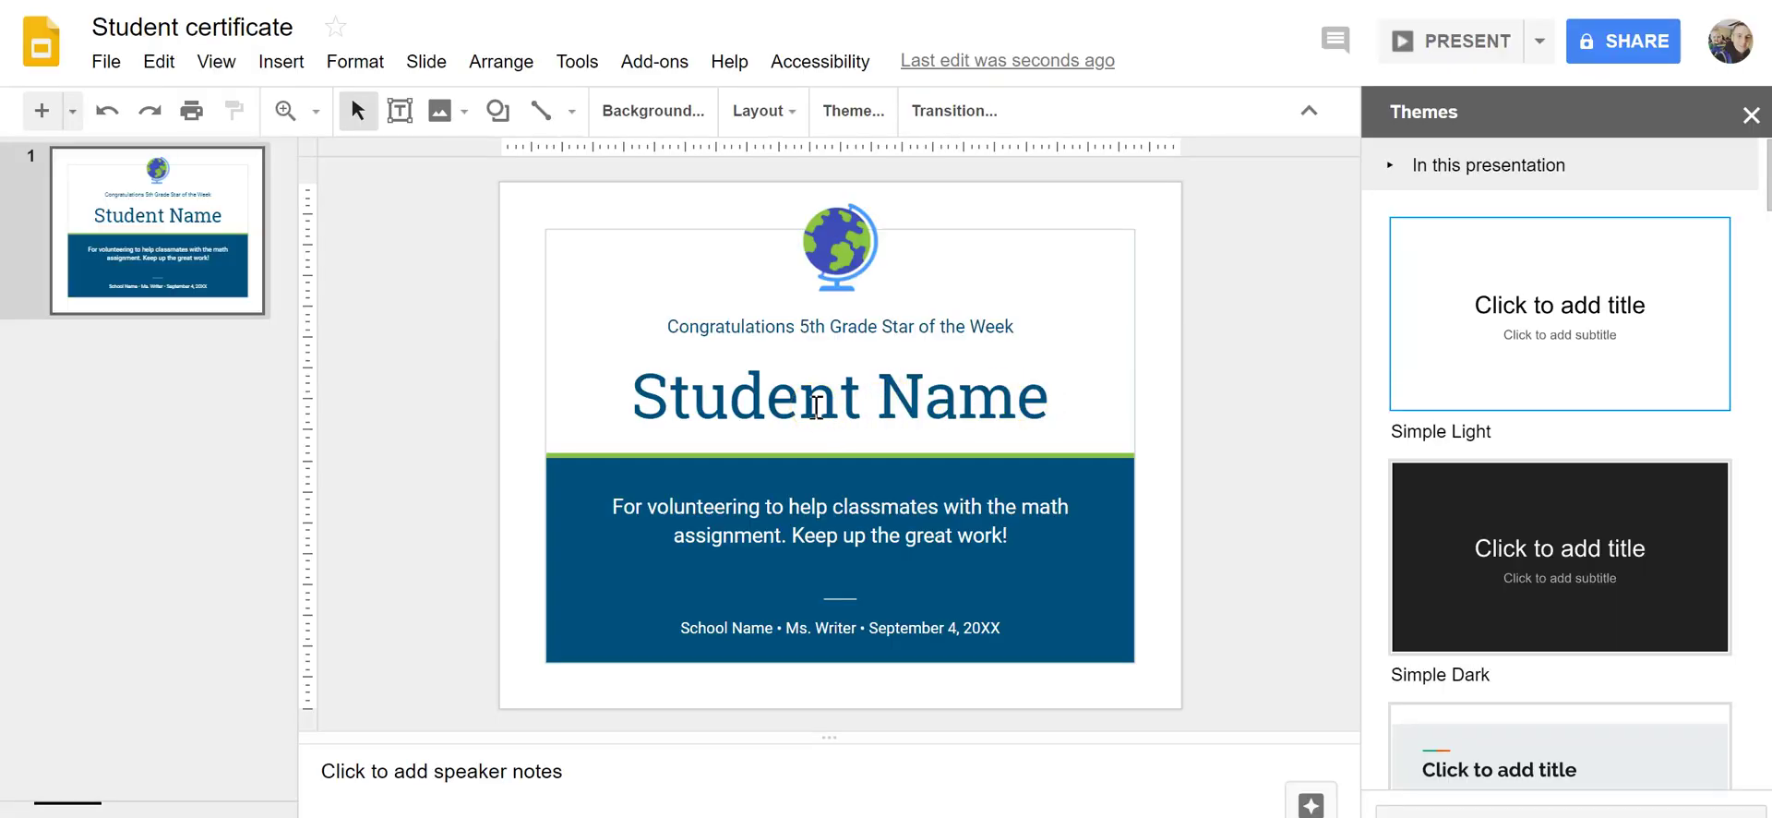
- Replace the Student Name title with the placeholder {{Full Name}}
click(818, 399)
double_click(819, 399)
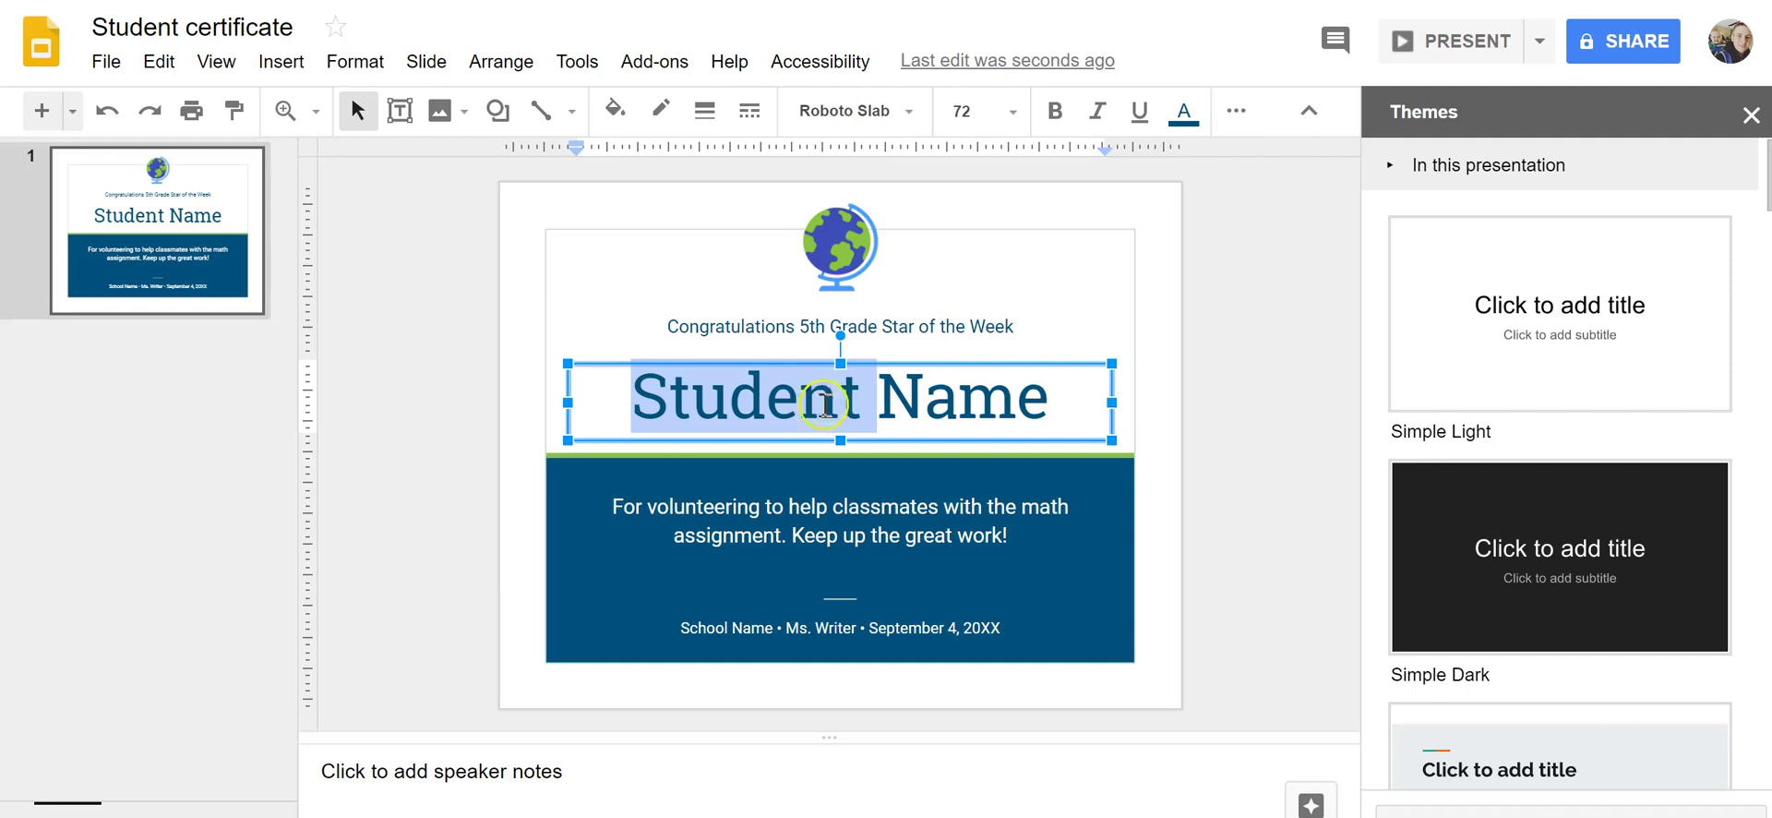
click(824, 402)
drag(1046, 399, 631, 424)
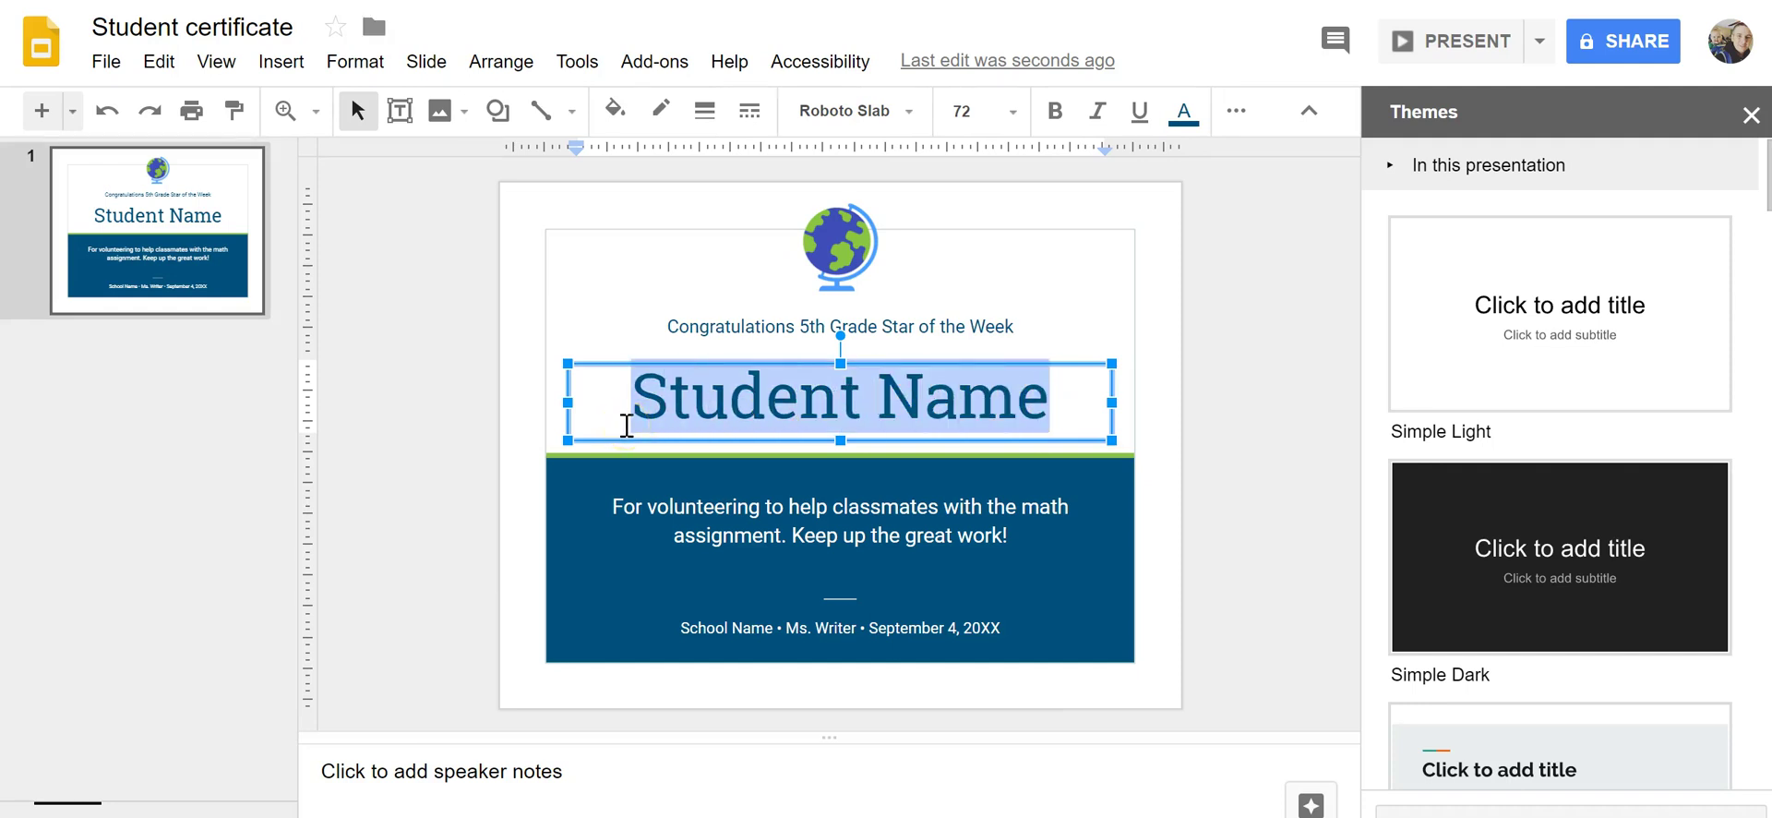
text({{Full )
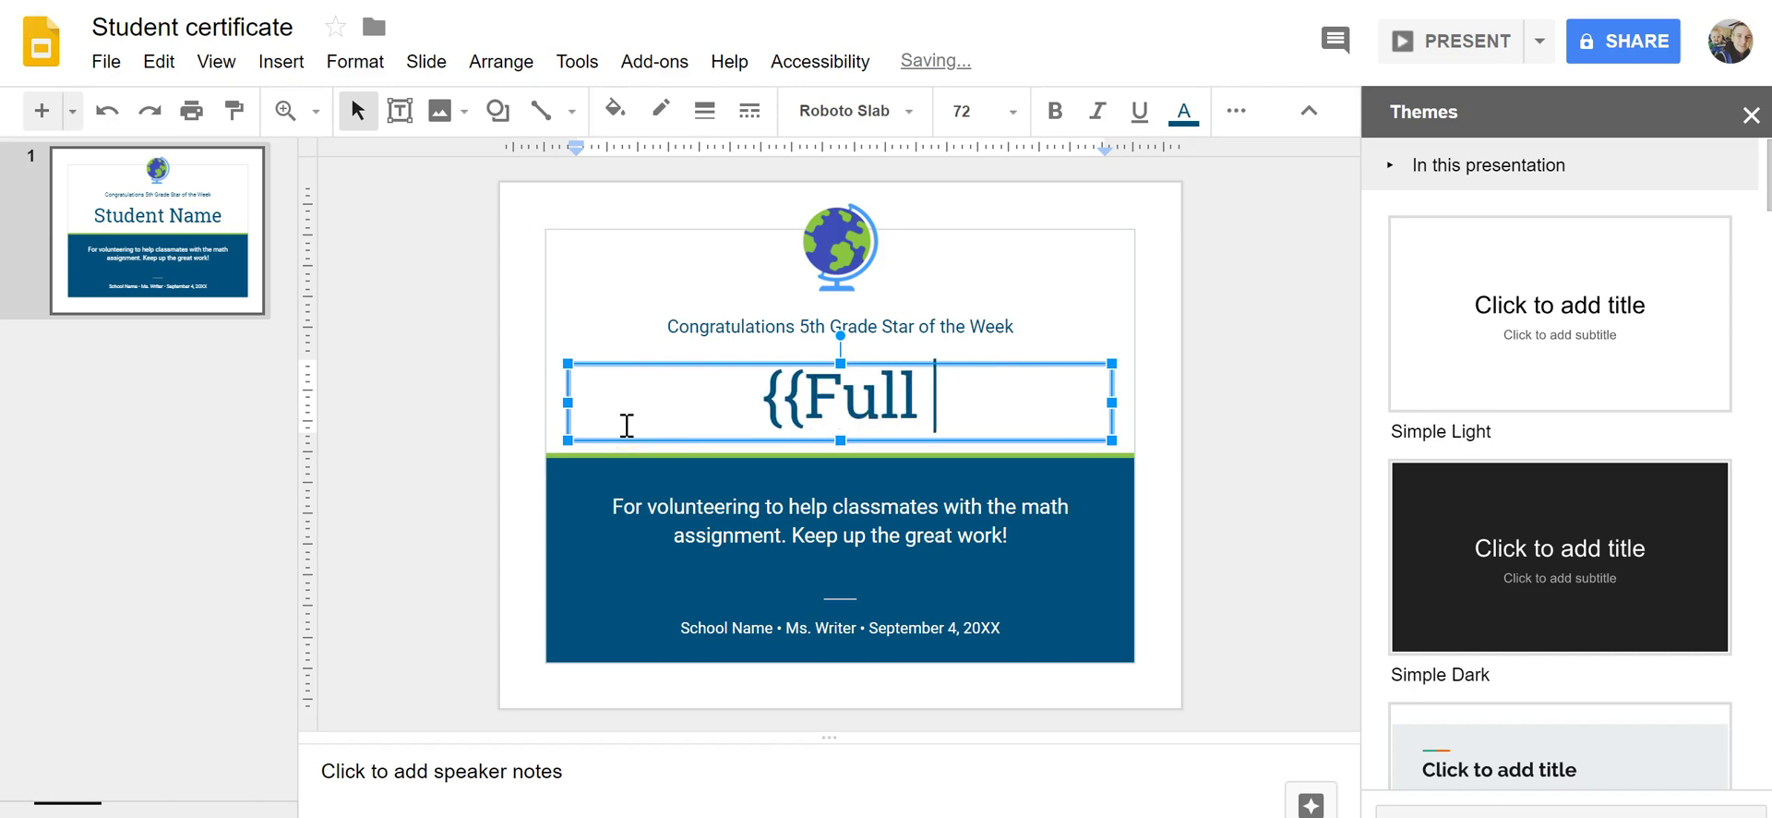
text(Name}})
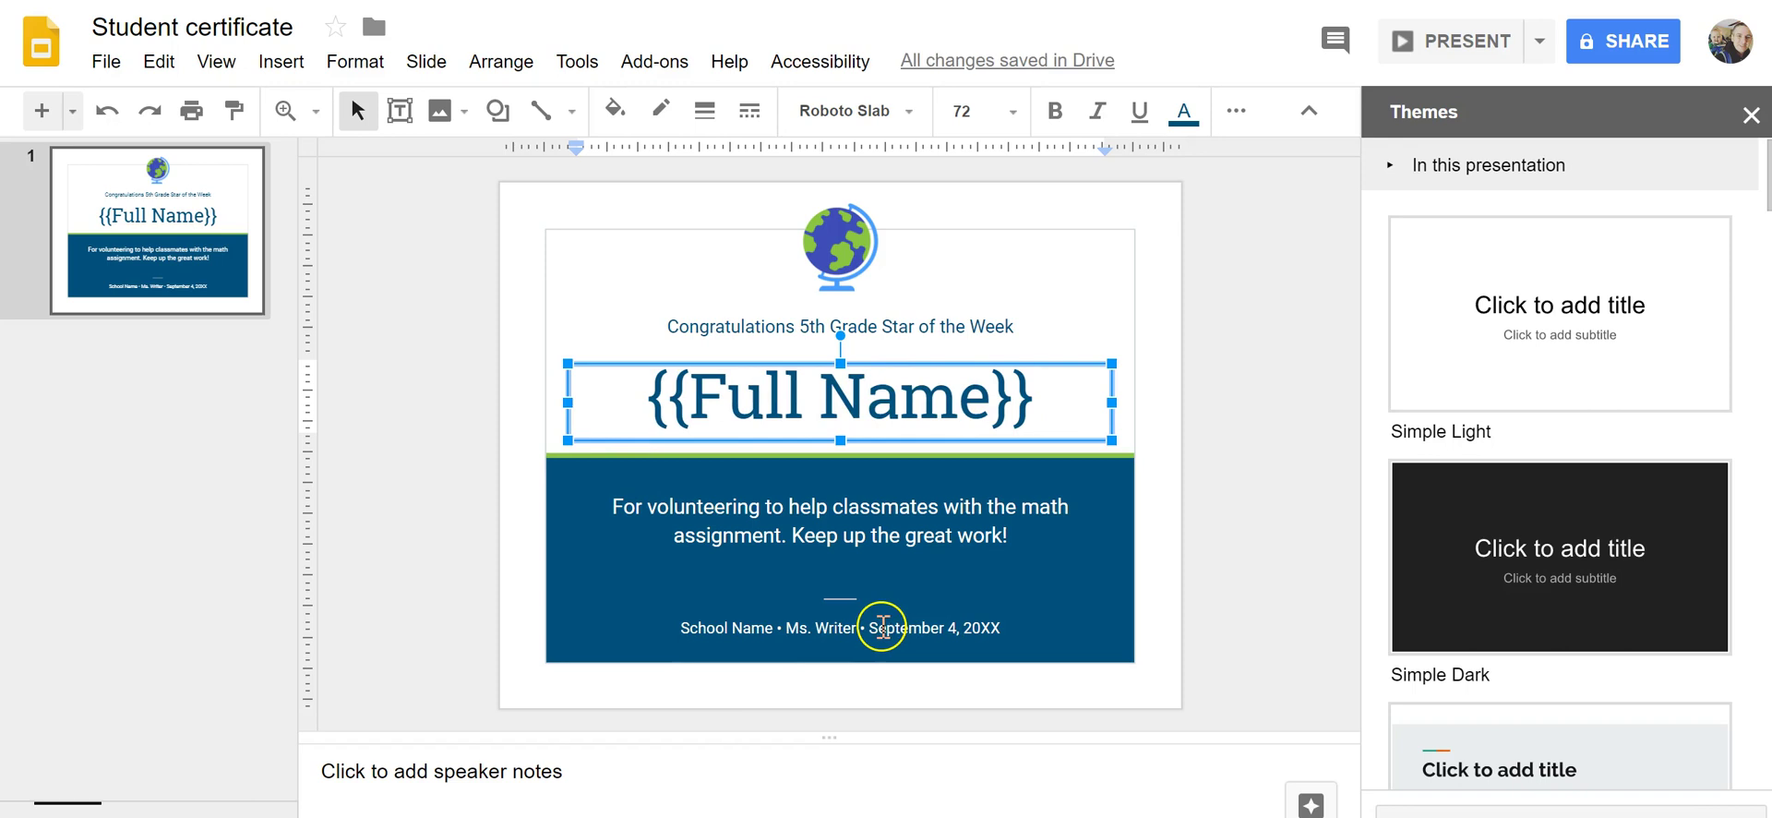
- Change the footer's sample date to {{Date}} and replace the teacher name
click(875, 628)
drag(872, 629, 997, 637)
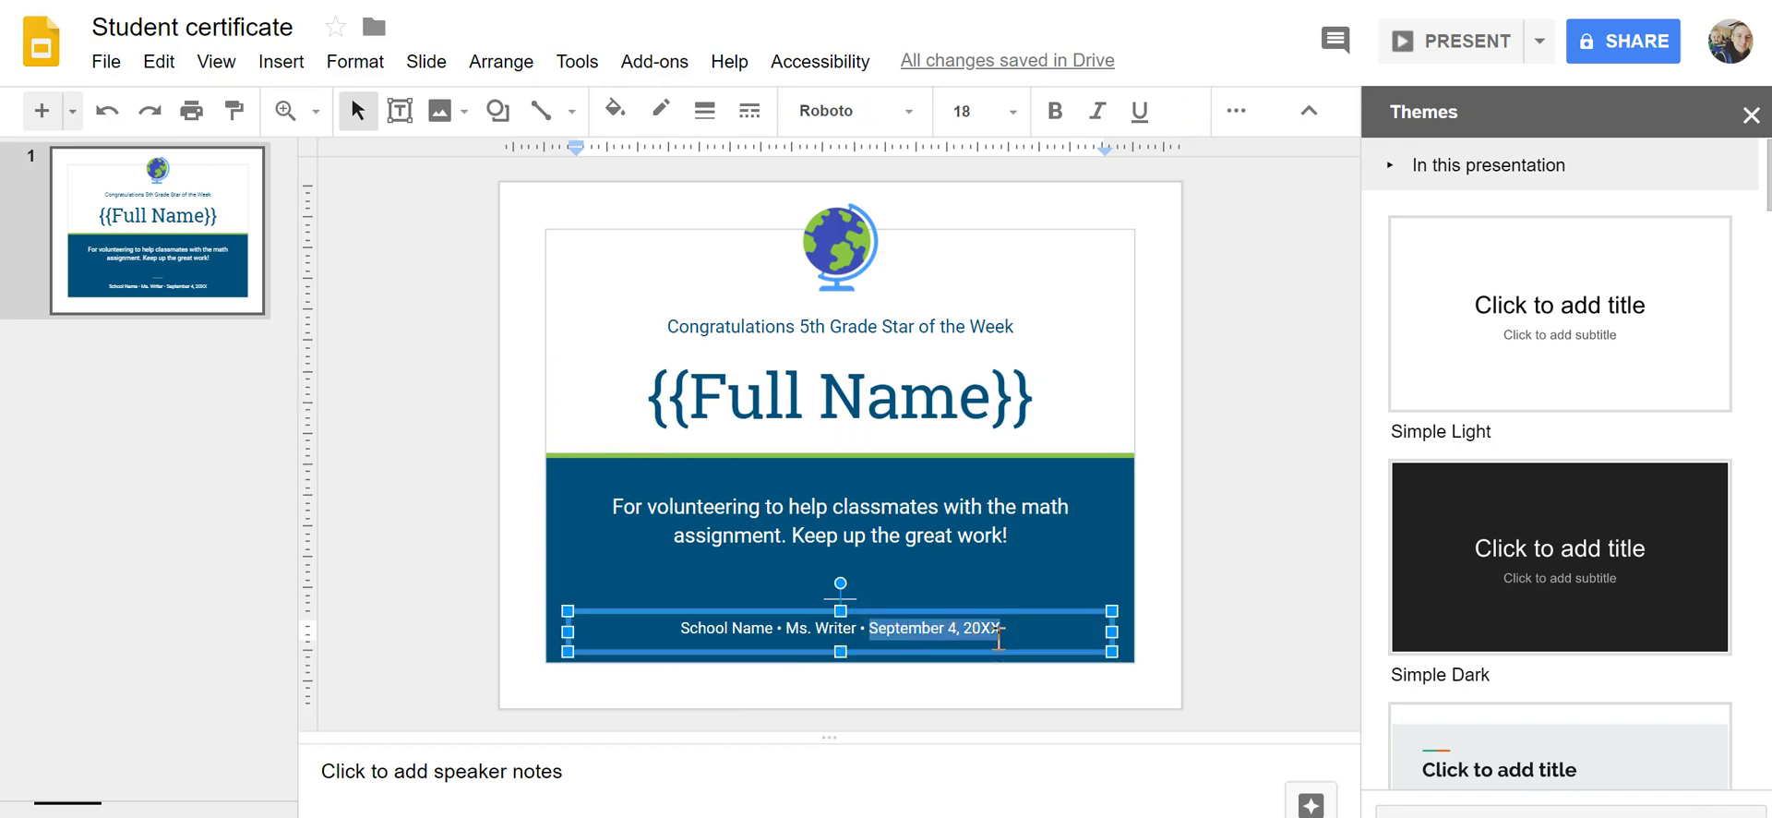
text({{Date})
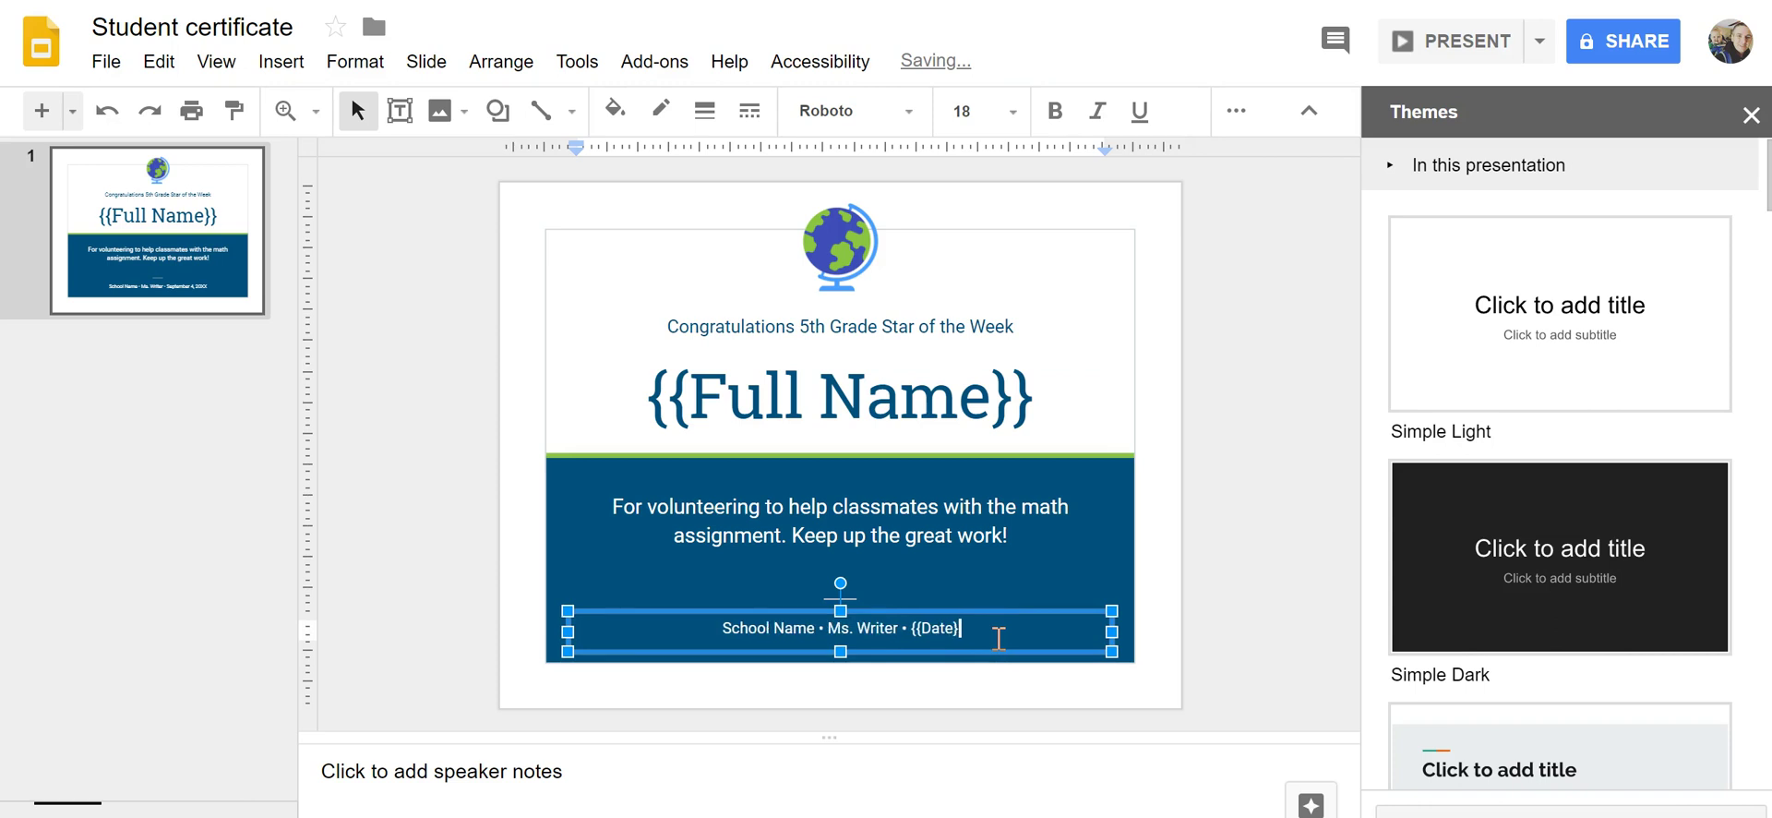
text(})
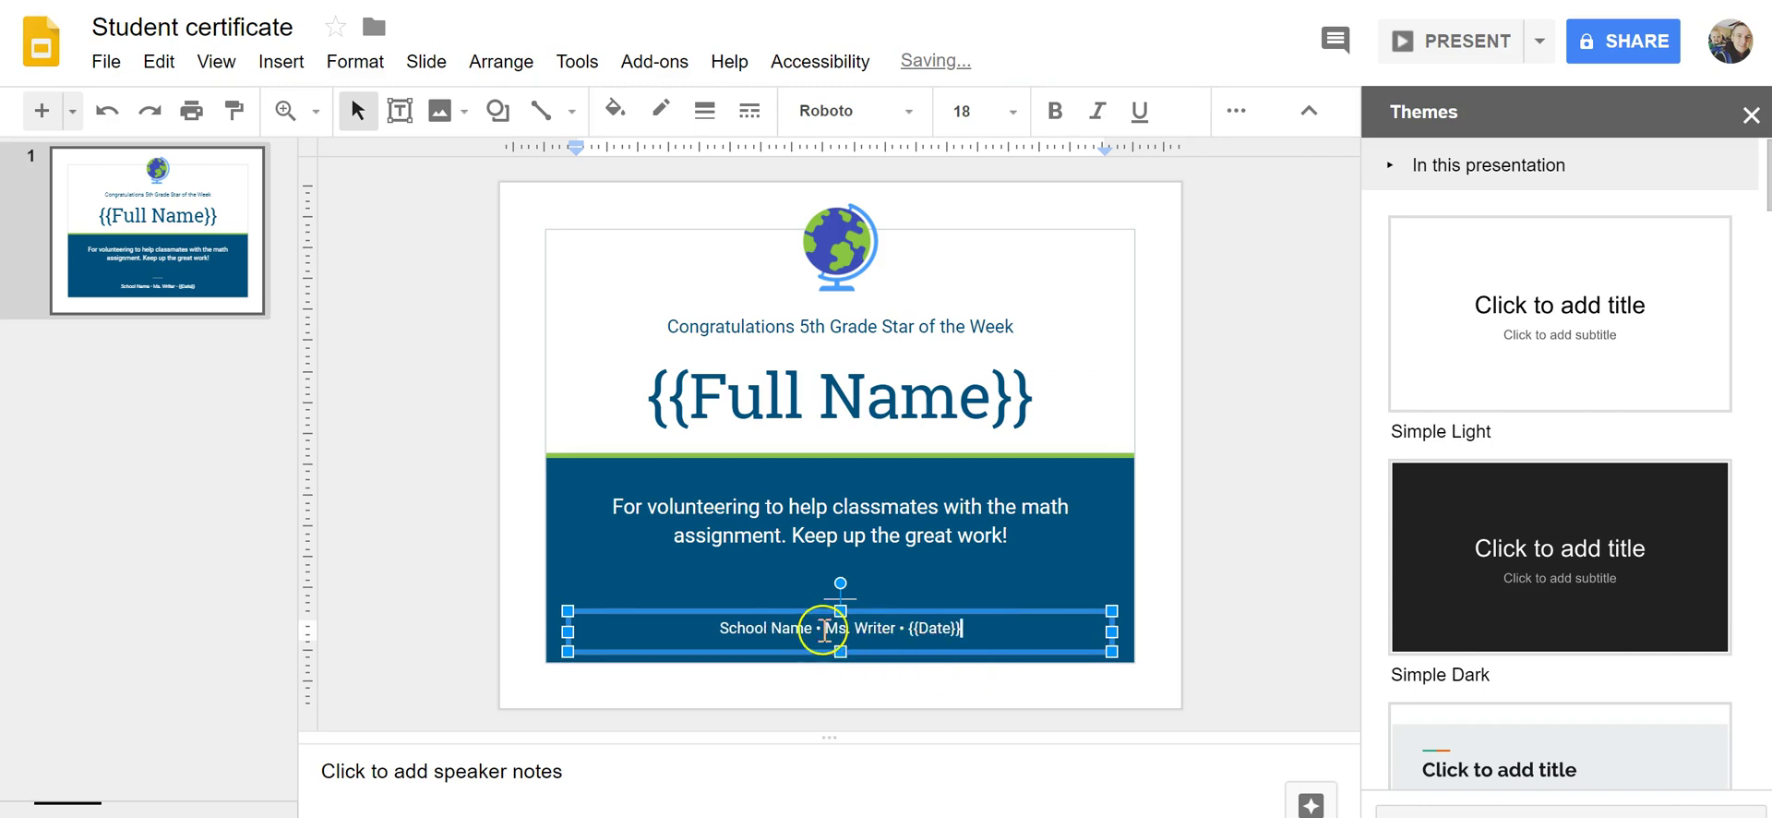
drag(824, 631, 894, 635)
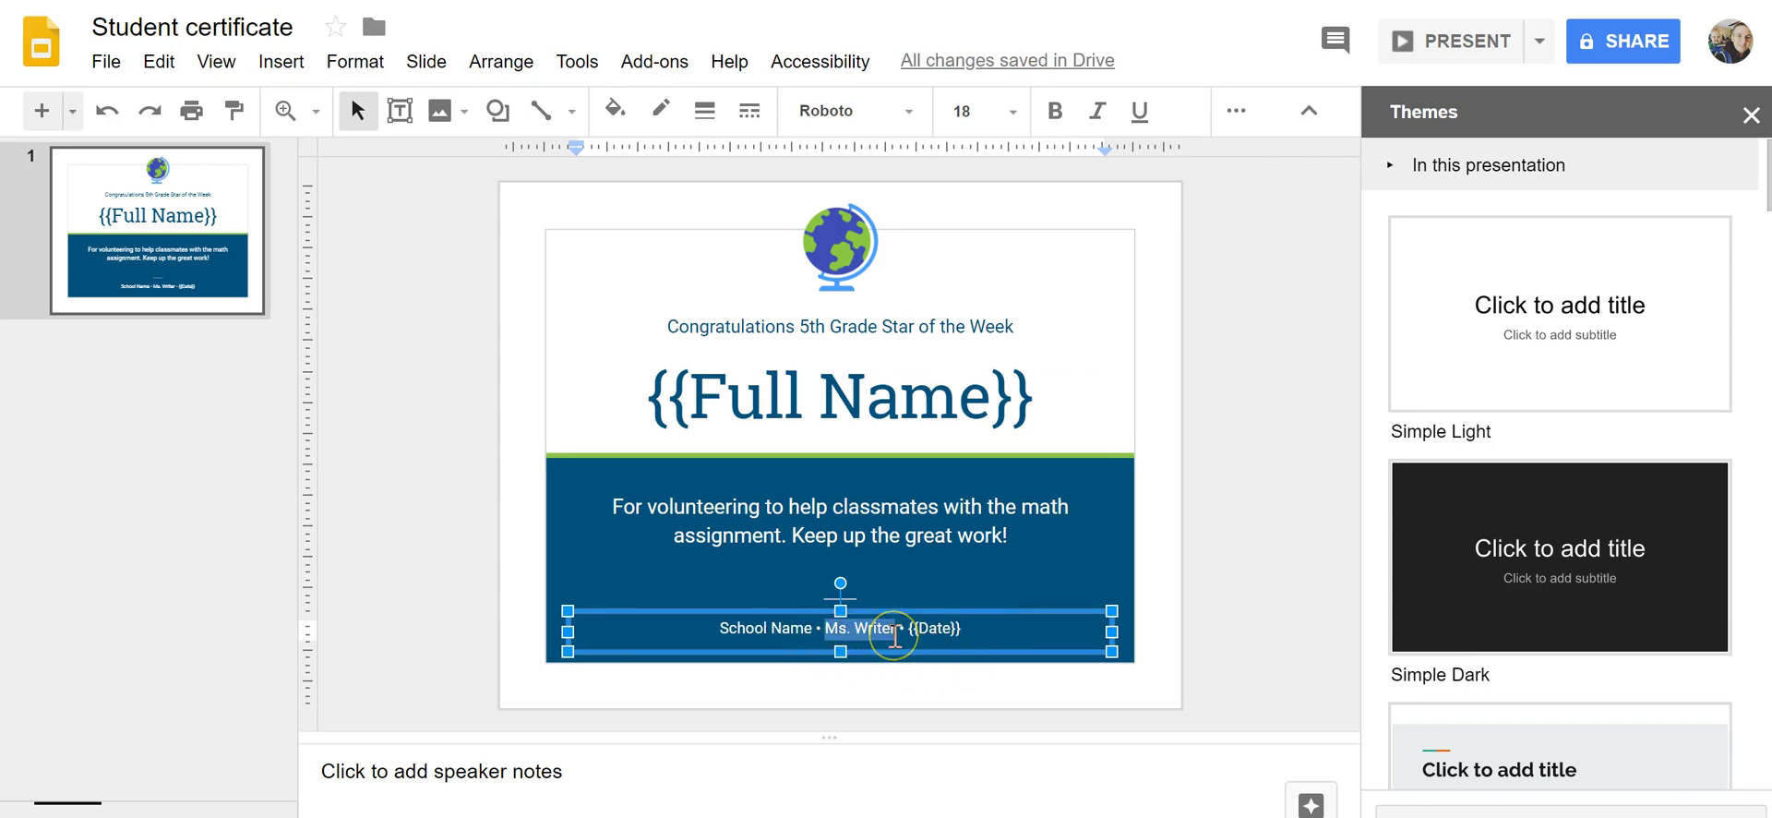
text(Mr. Byrne)
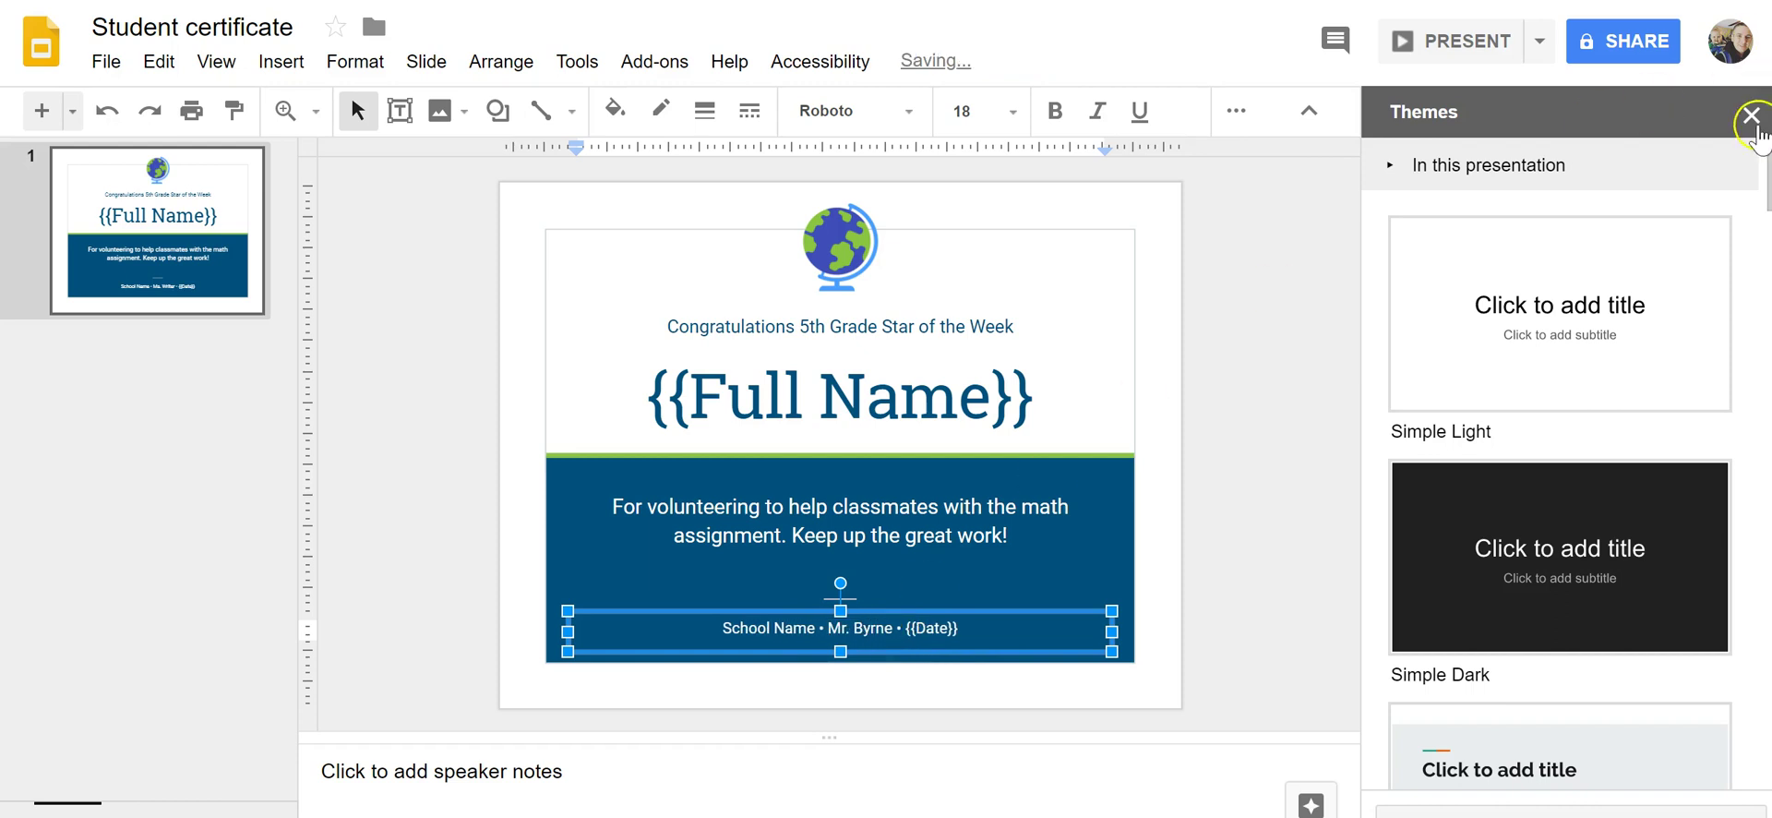
- Close the Themes panel and append 'for Sample Quiz 123' to the presentation title
click(1751, 116)
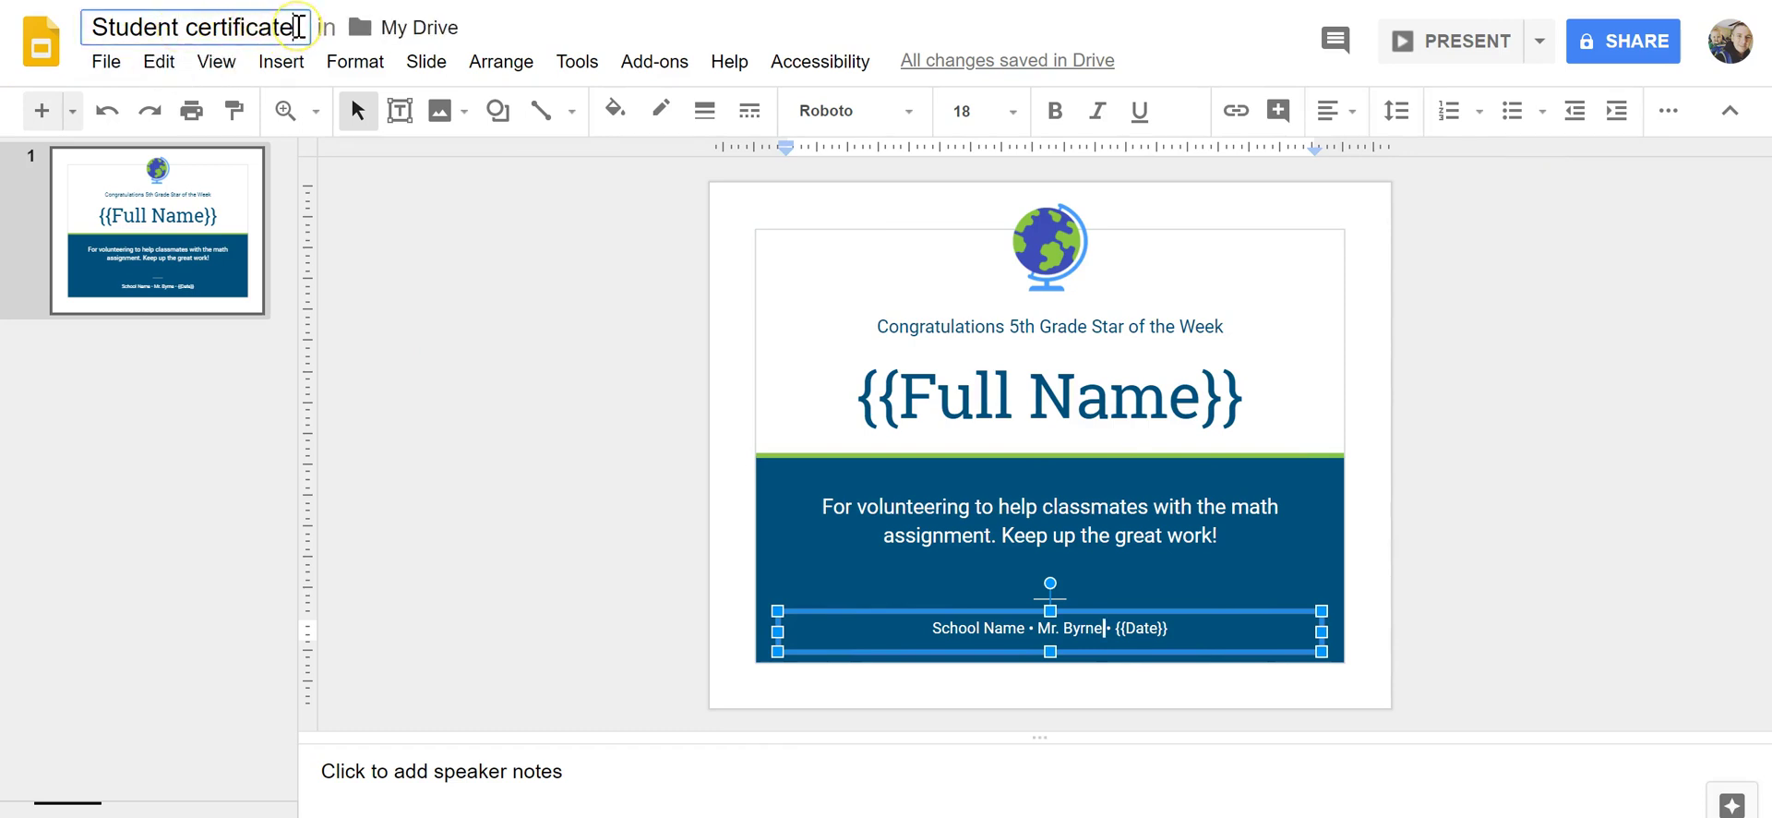
click(297, 27)
text(for)
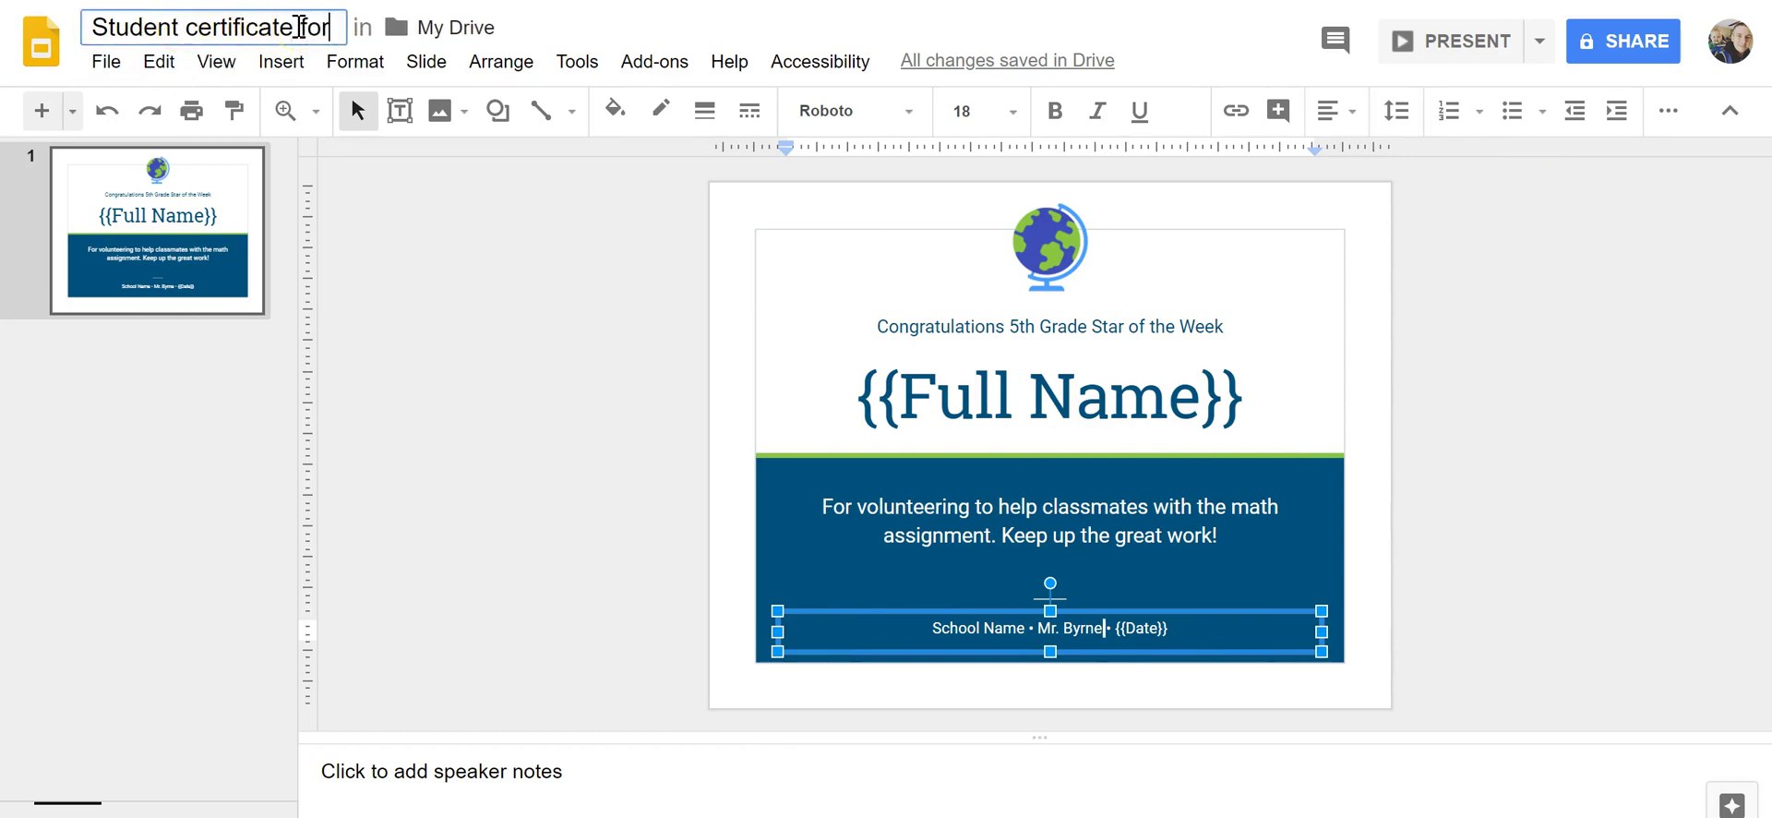
text( Sample Q)
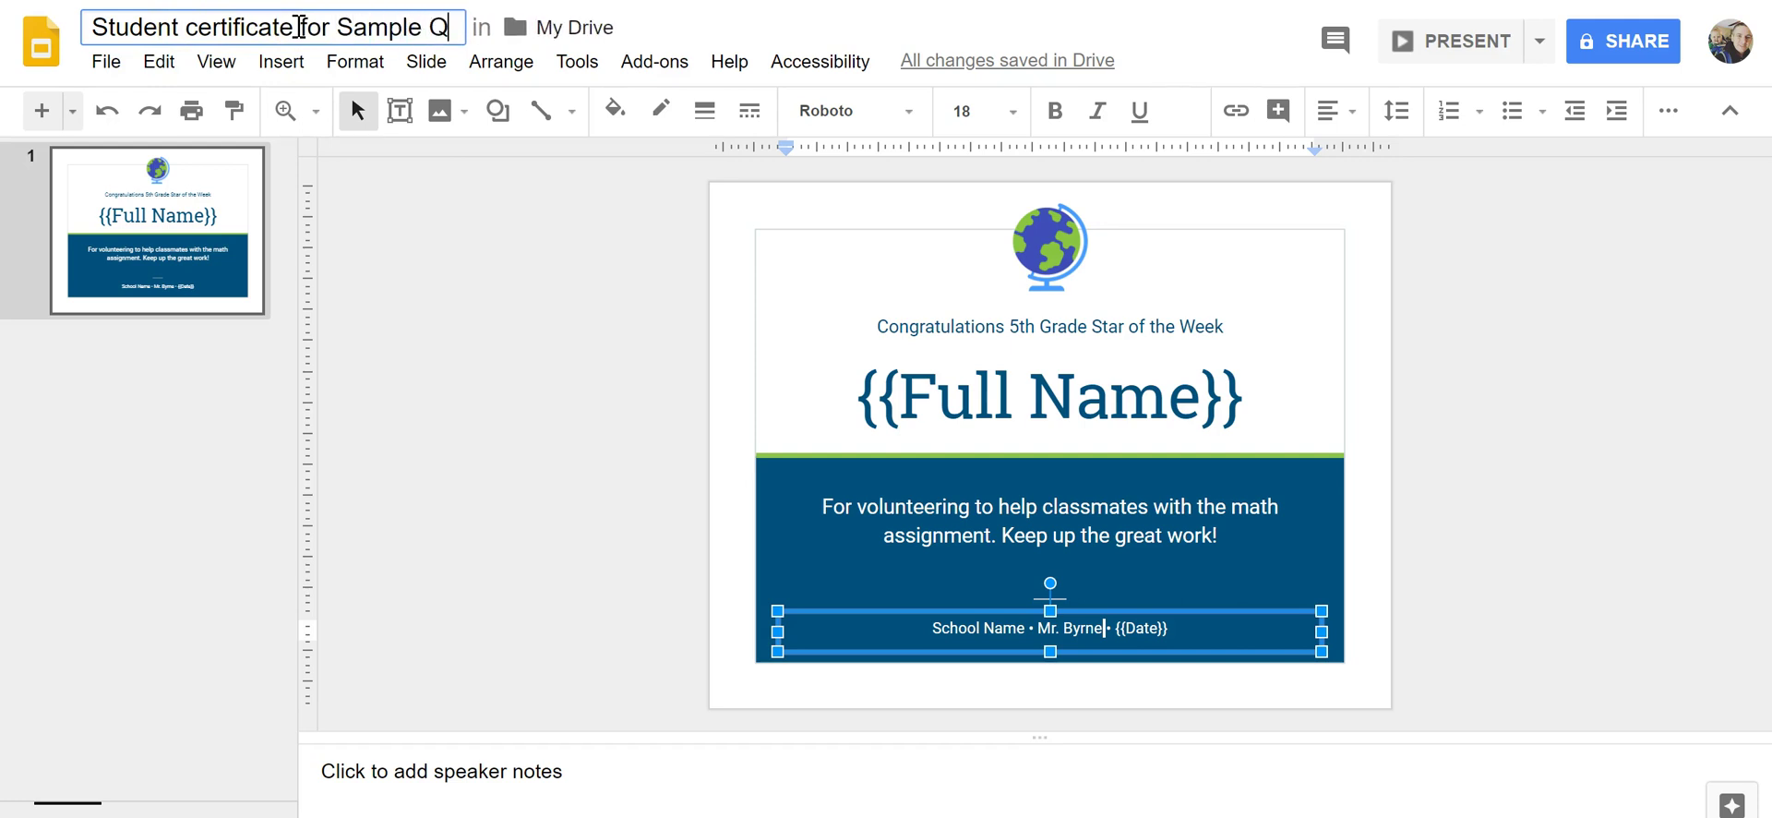
text(uiz 123)
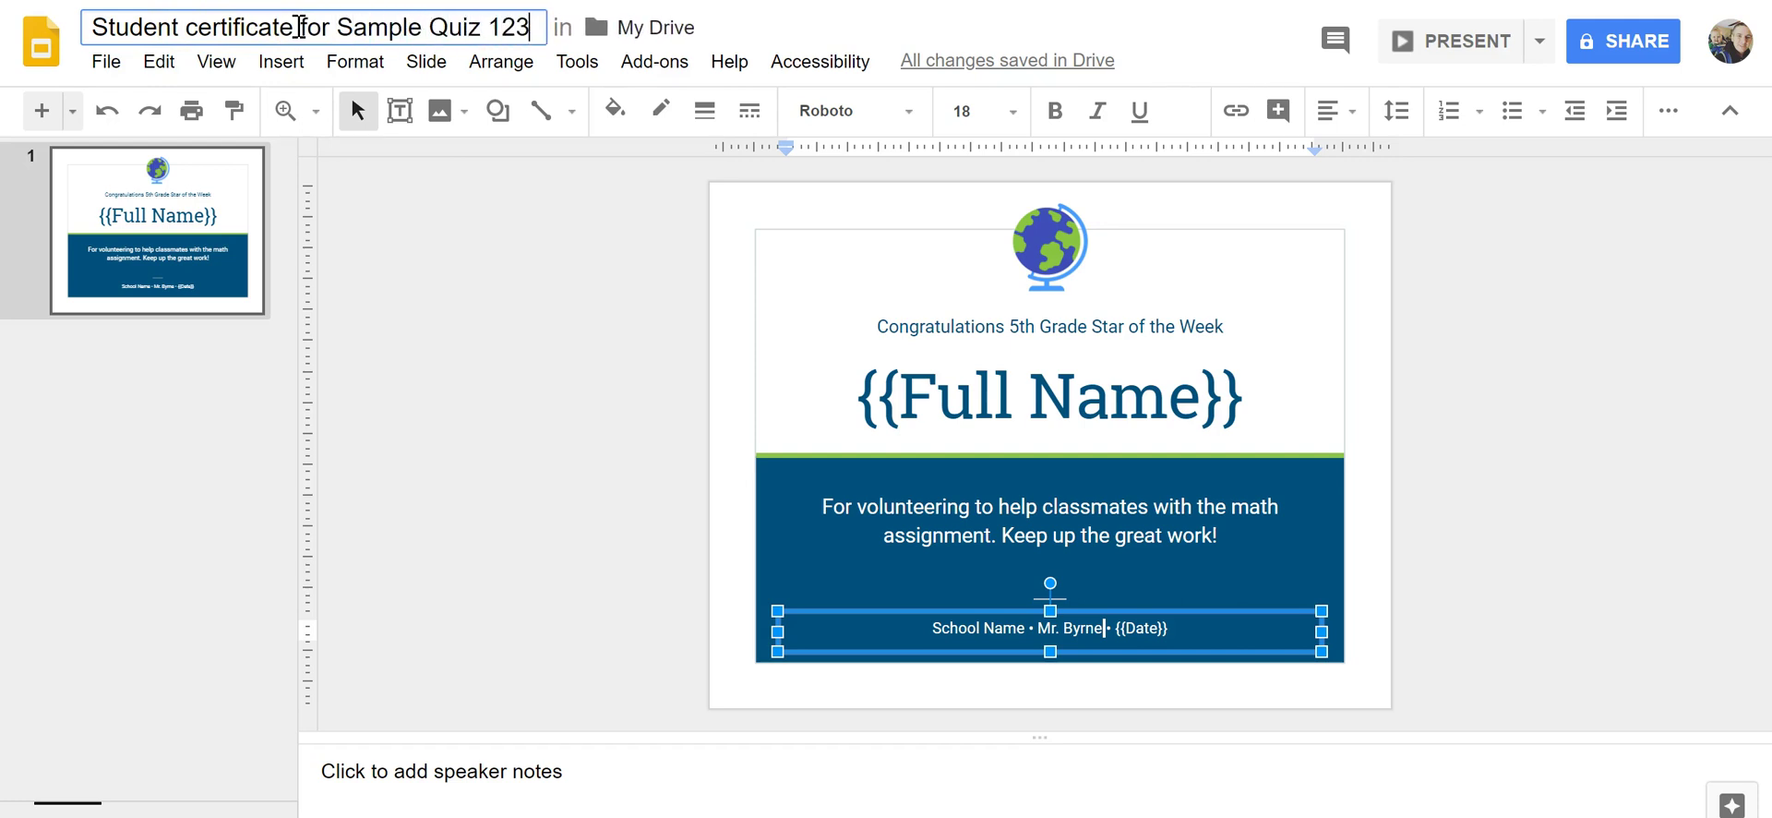
- Commit the title 'Student certificate for Sample Quiz 123' and request a new emailed sample
click(526, 497)
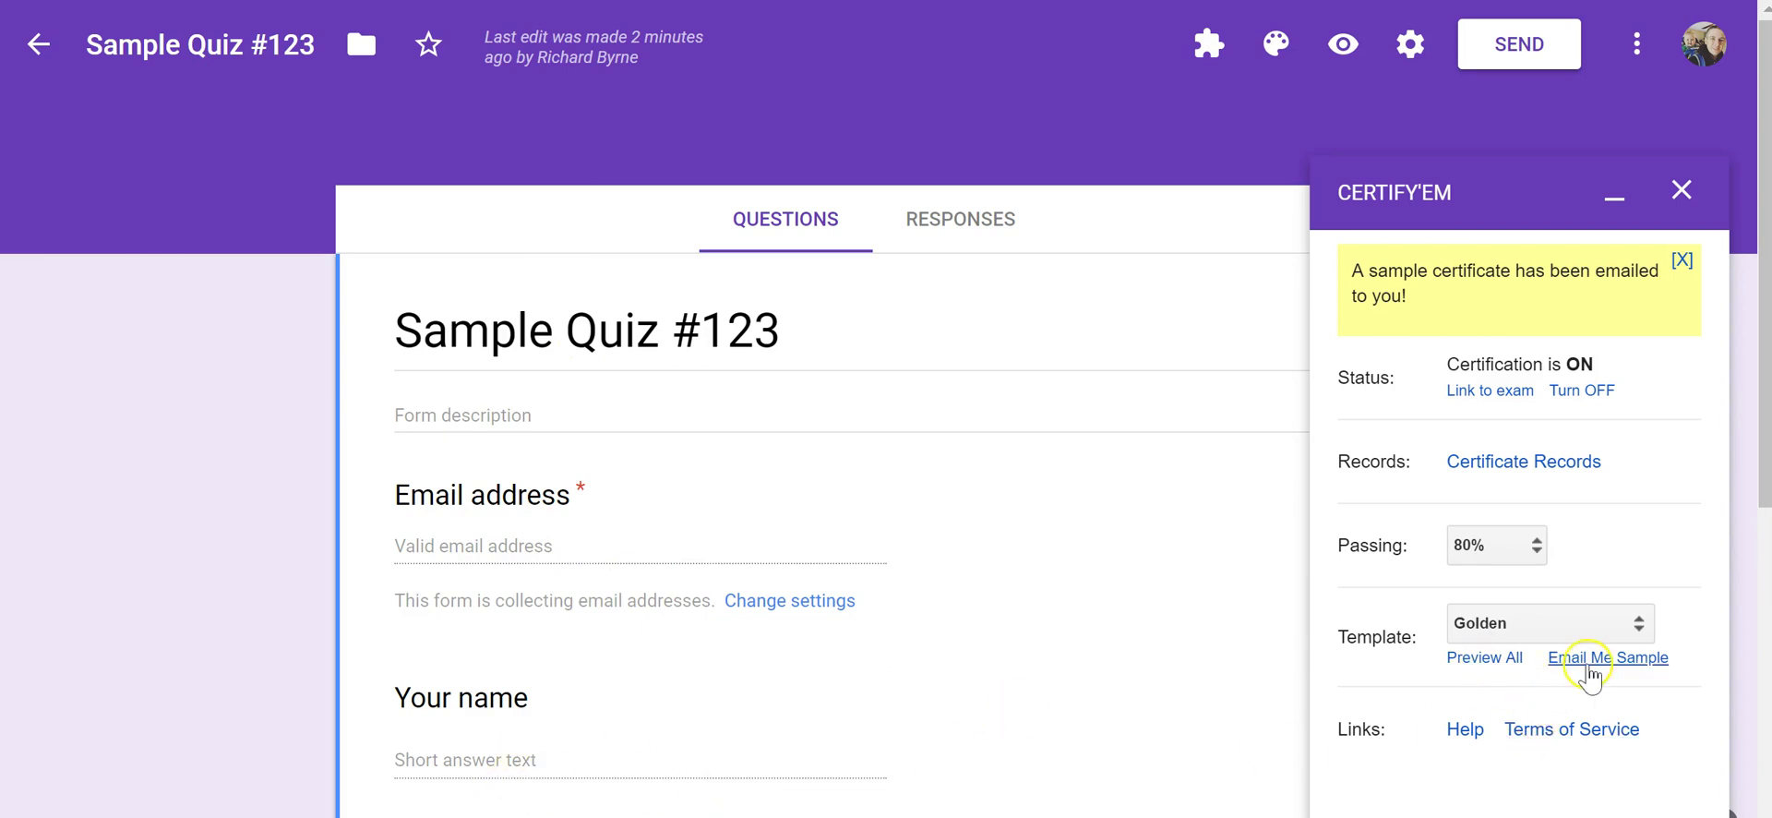
click(1587, 660)
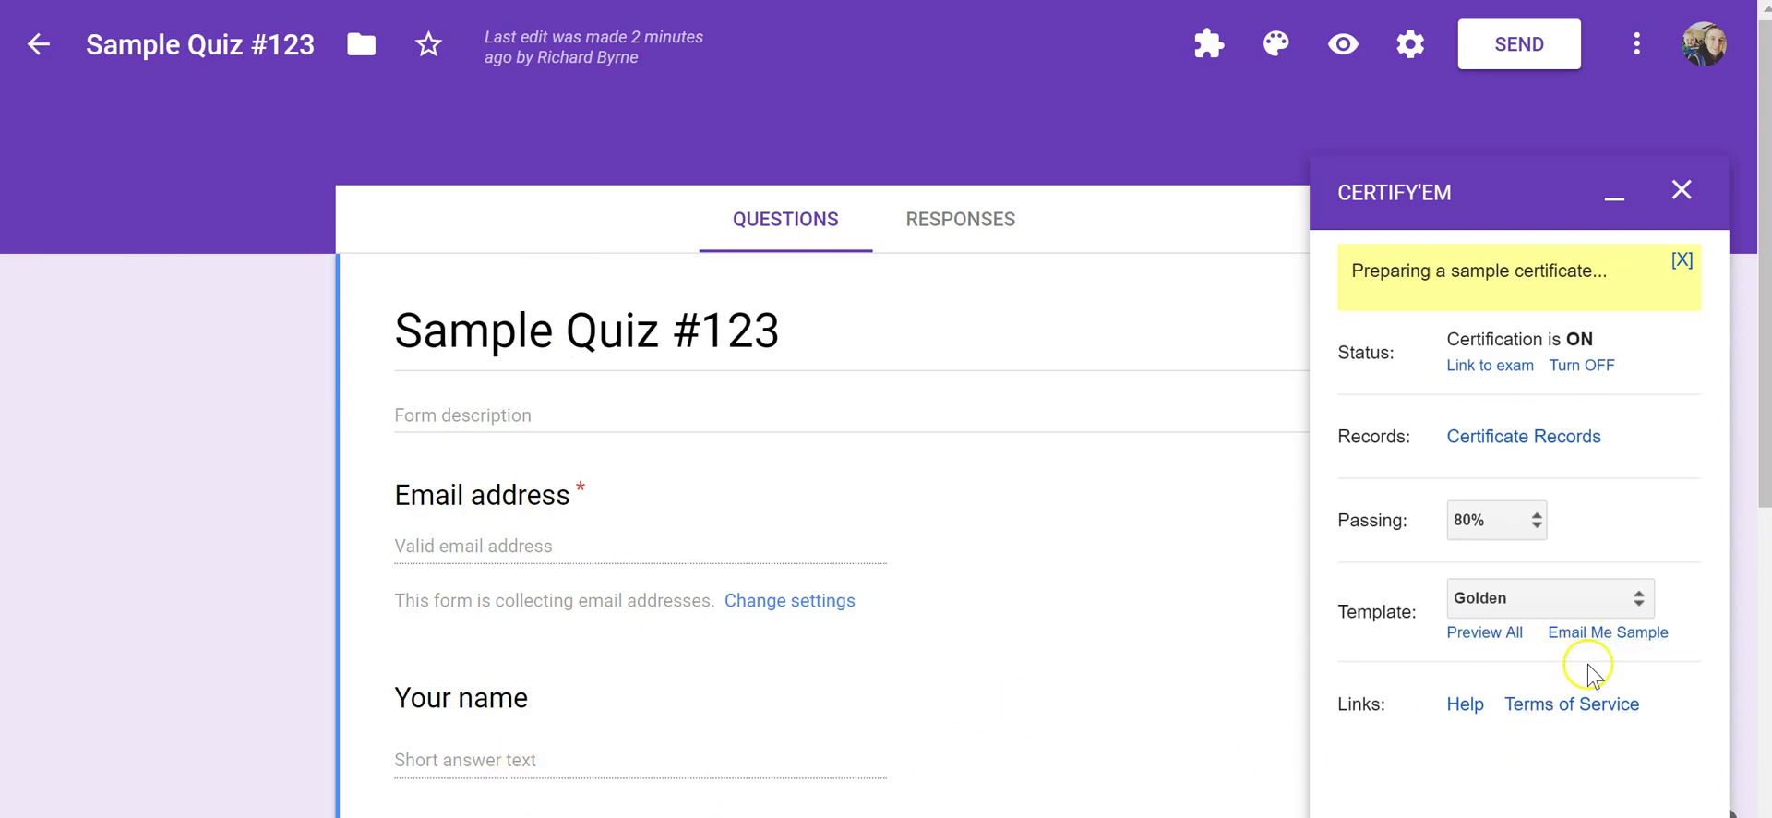
click(1566, 607)
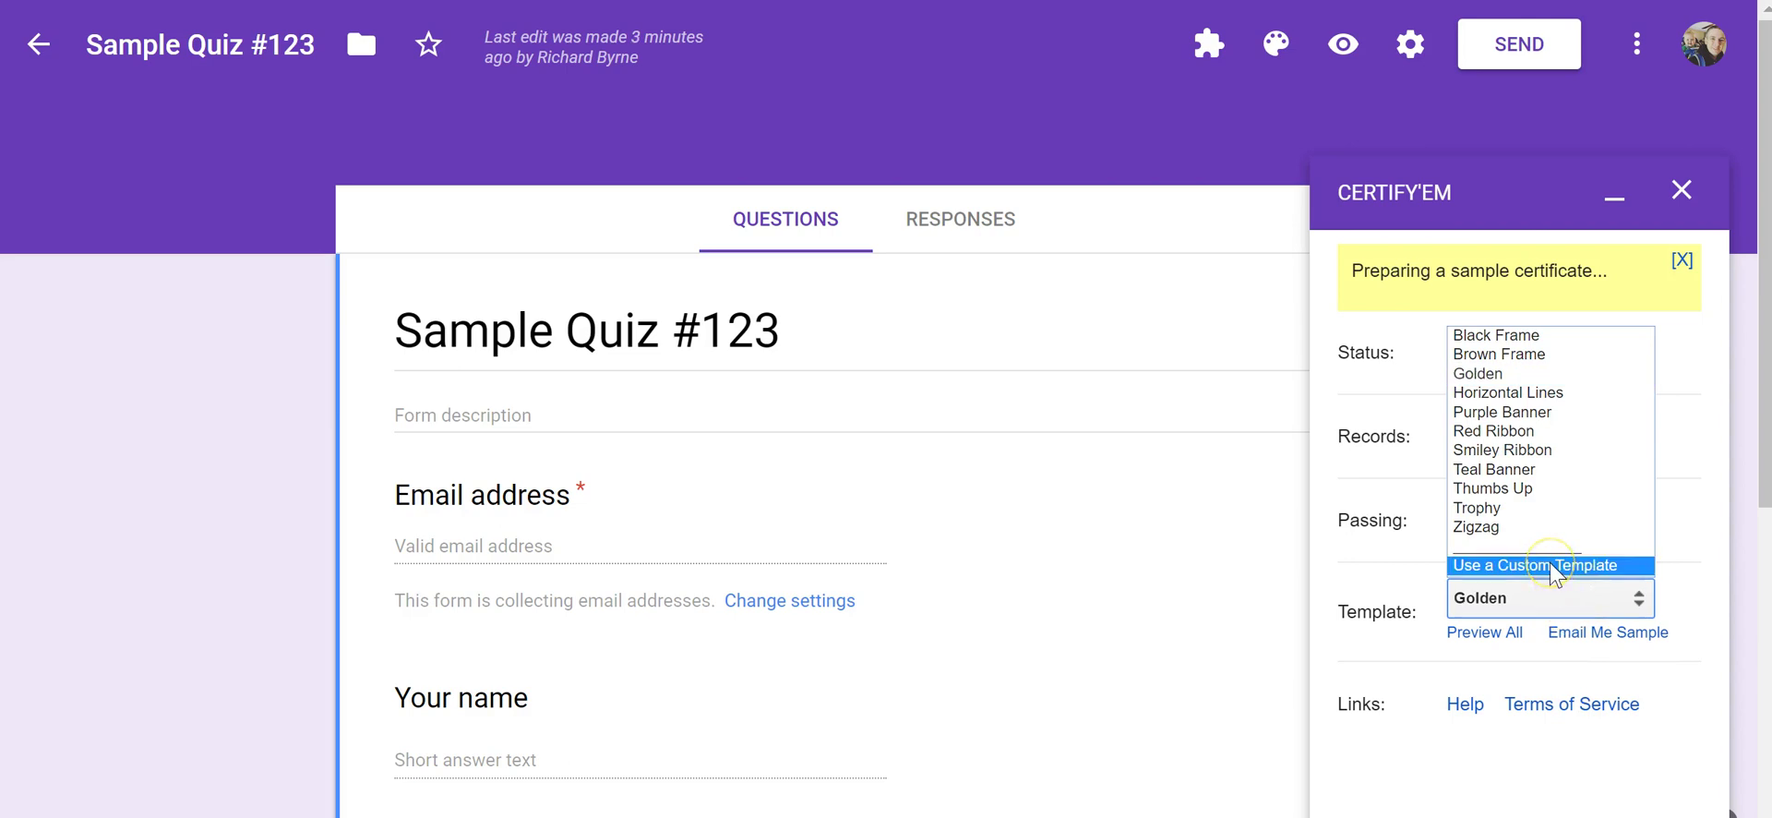
- Choose Use a Custom Template and select the Student certificate presentation from Drive
click(1555, 567)
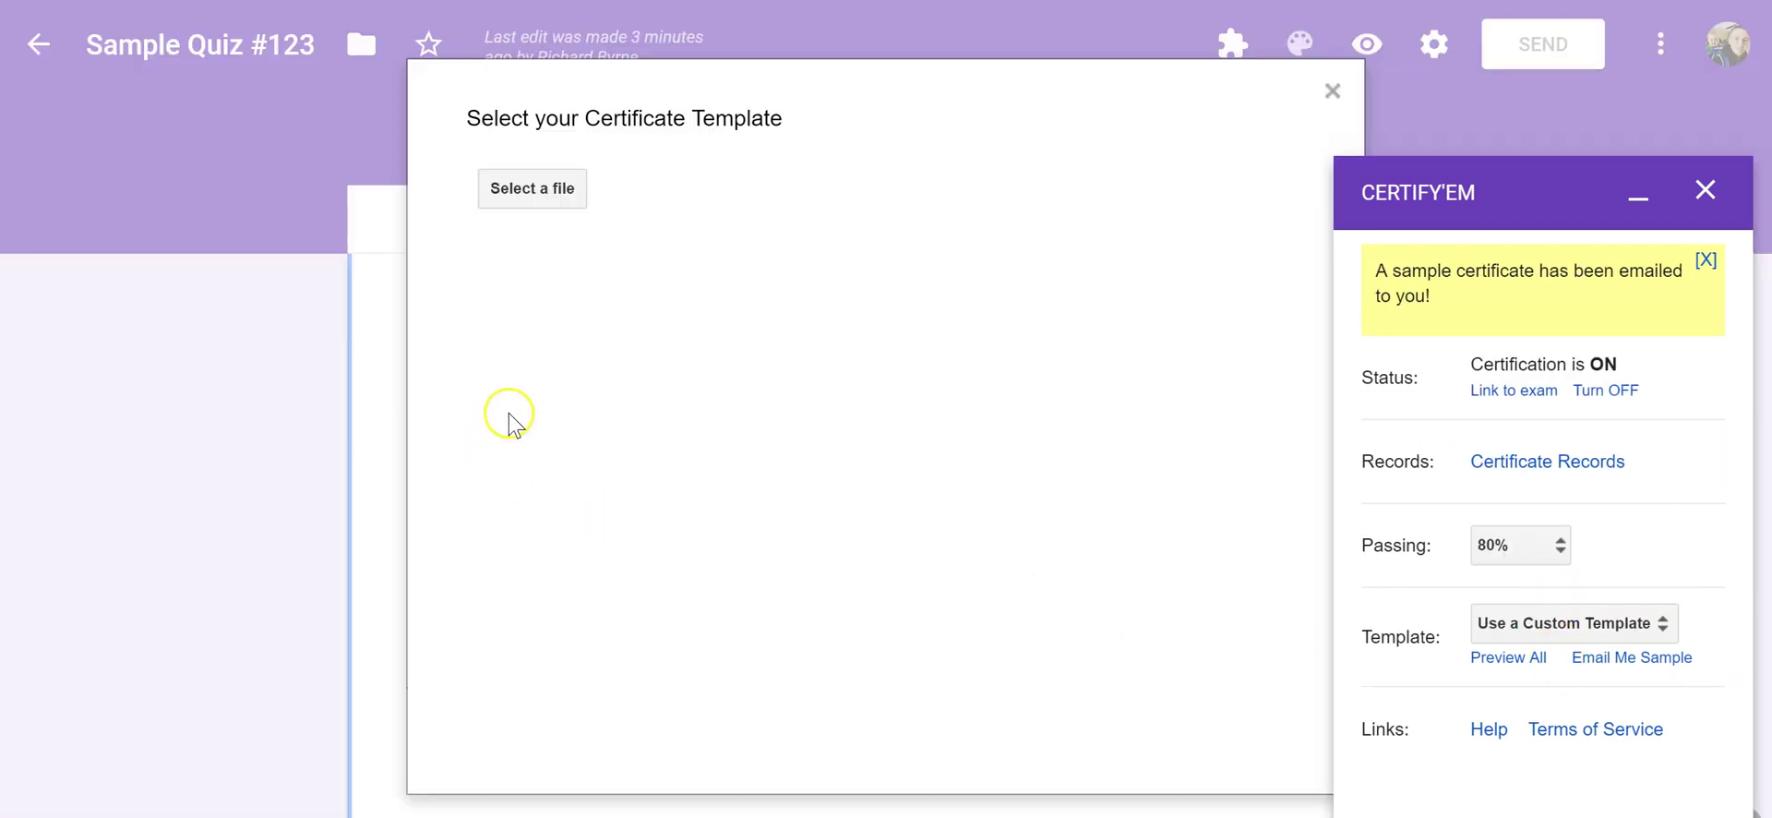
click(540, 190)
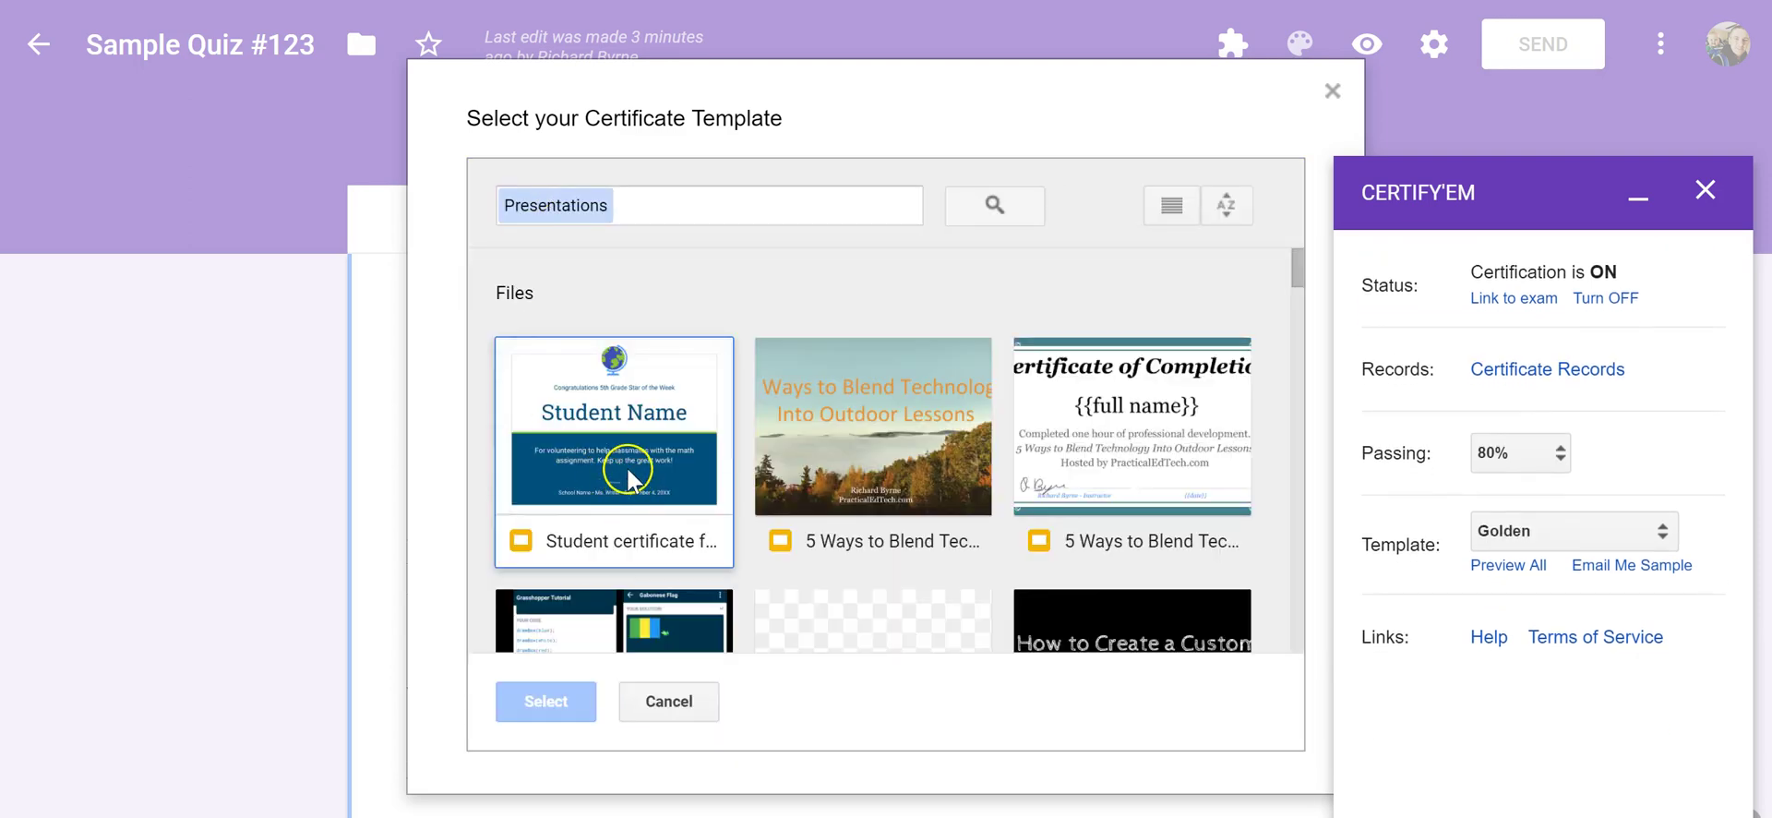
click(622, 432)
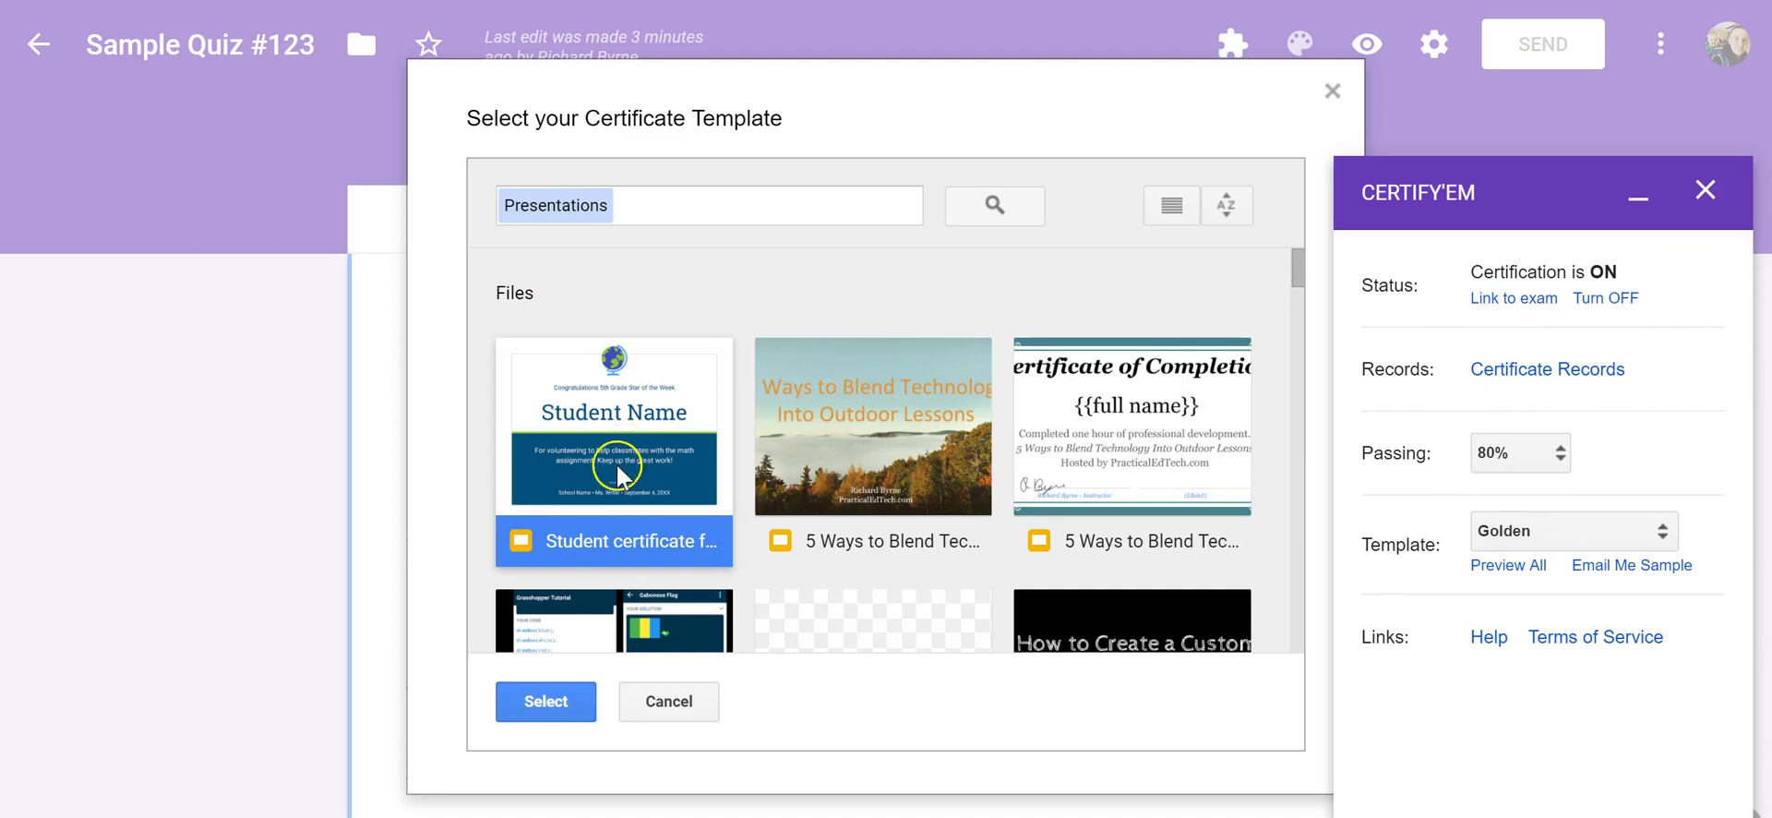
click(546, 704)
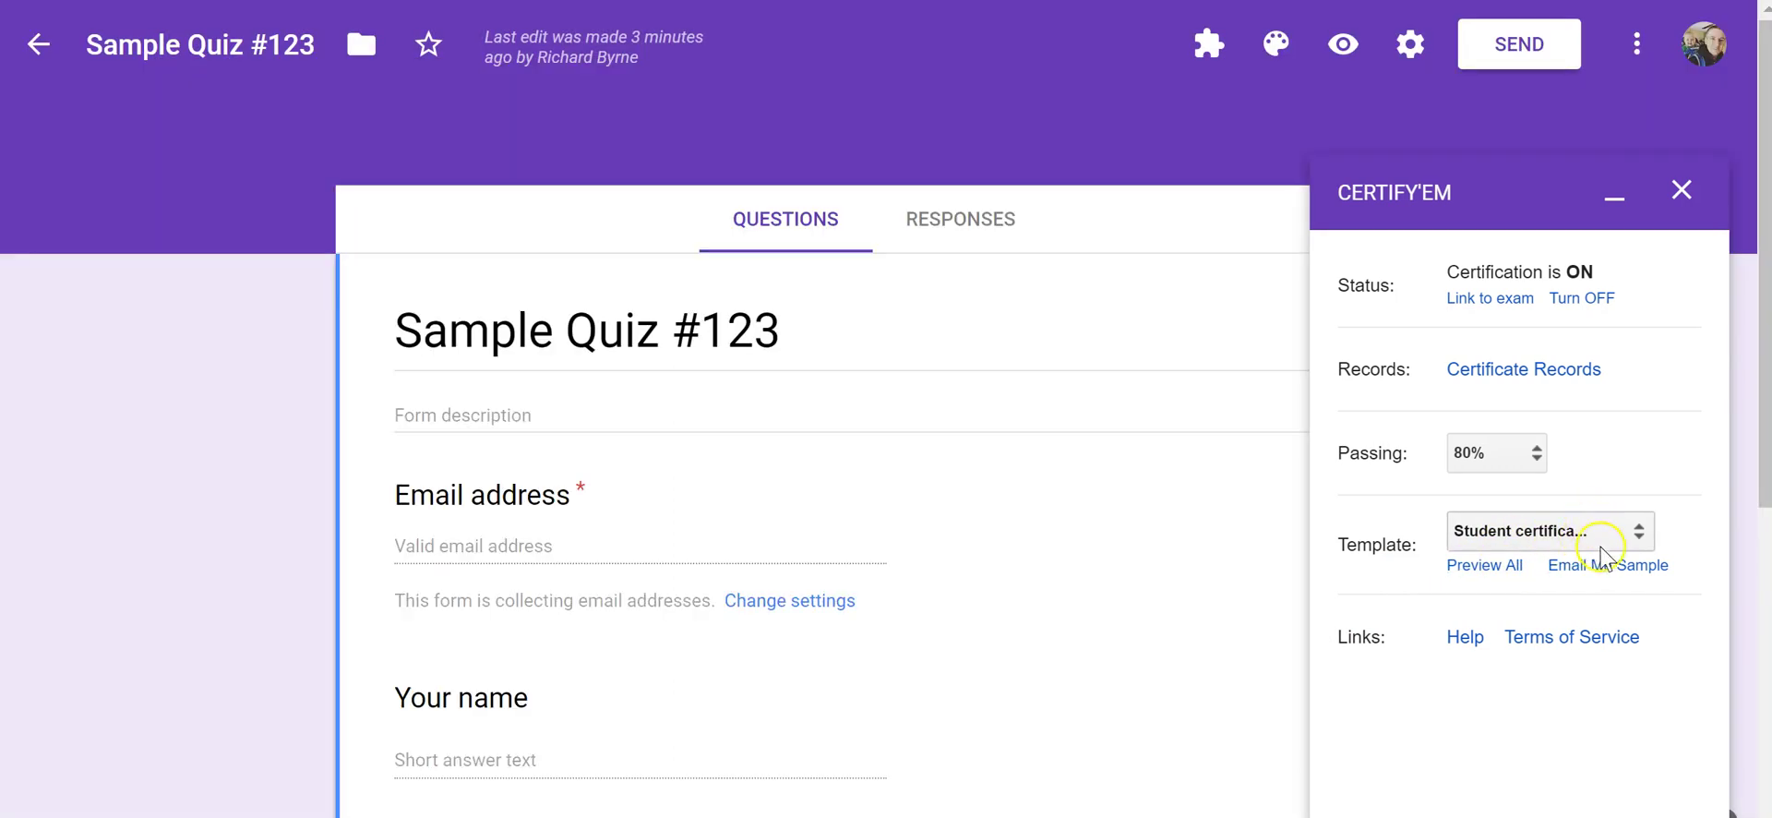
click(1524, 544)
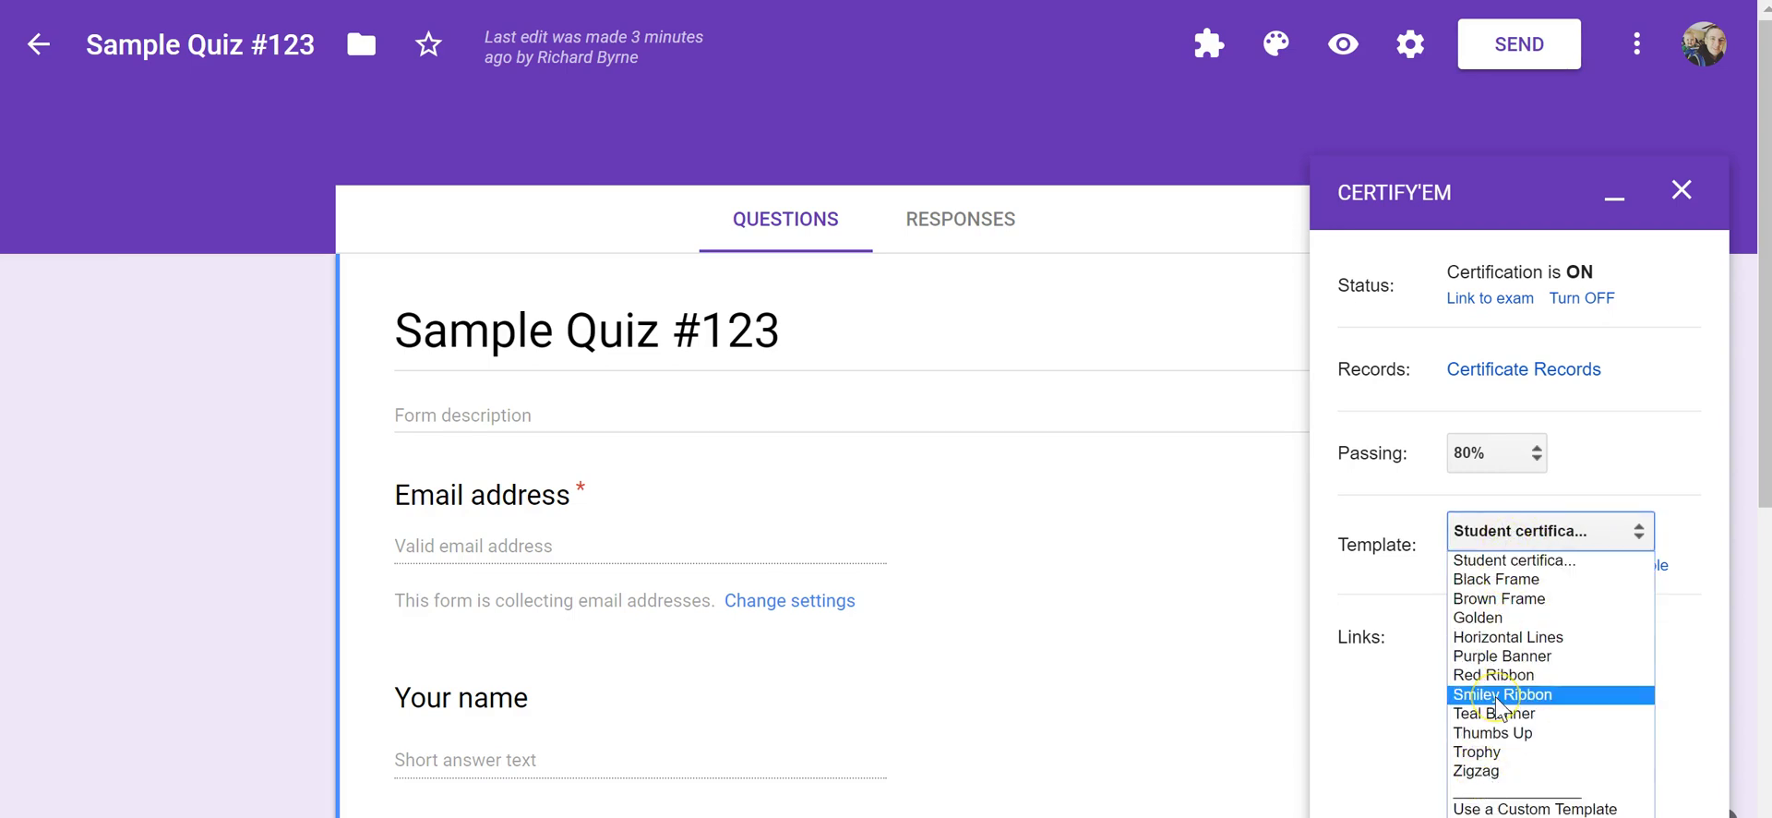
click(1493, 560)
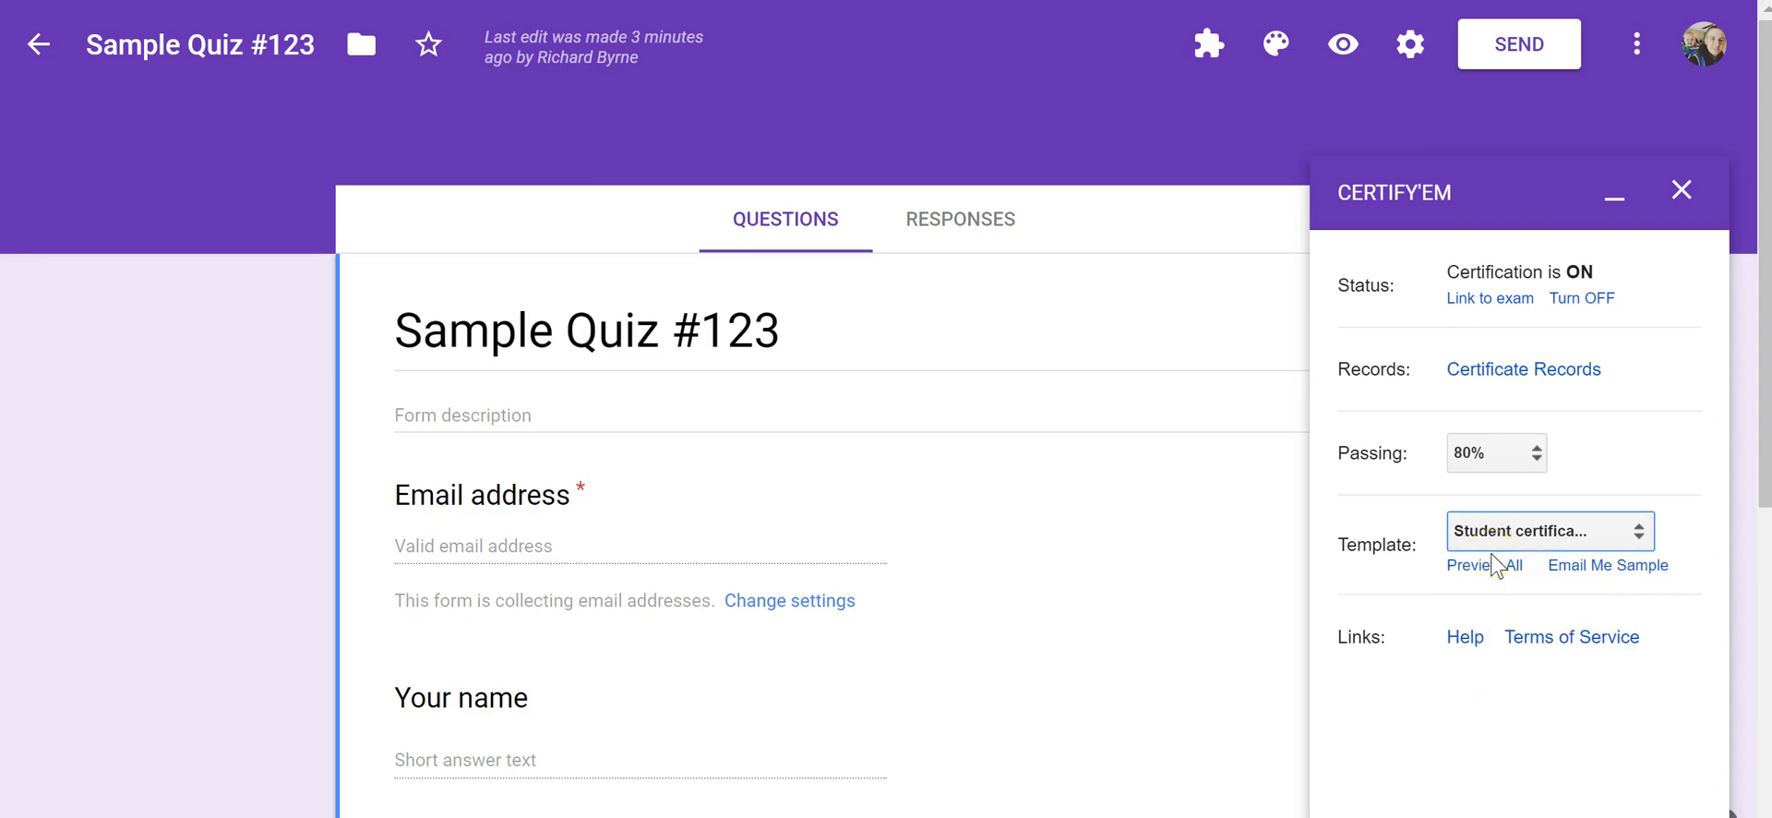